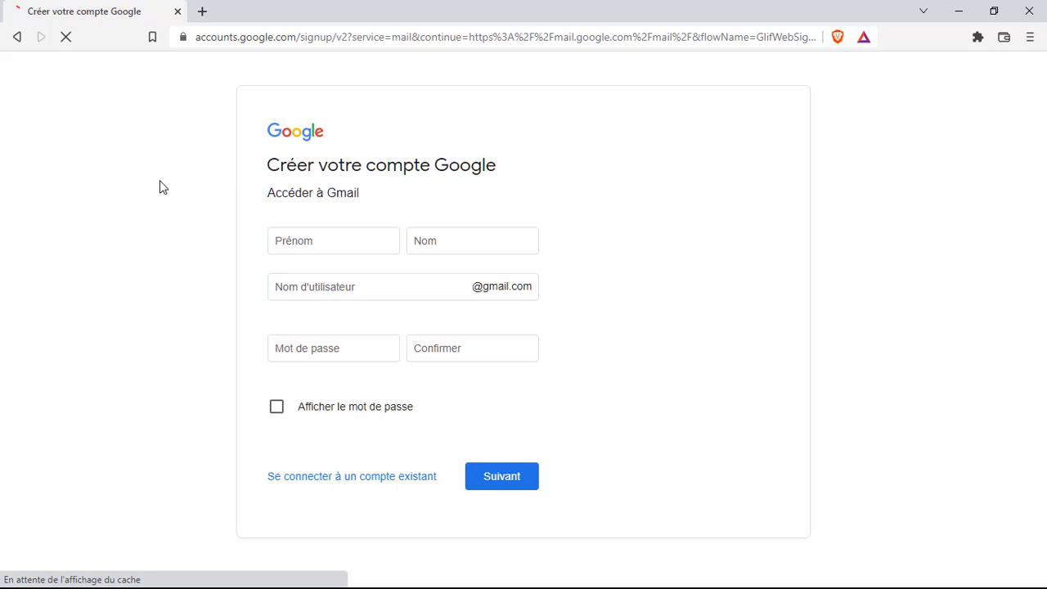
- Enter "atelier" as the first name and "ATVCO" as the last name for the new Google account
{"action": "left_click", "coordinate": [318, 251]}
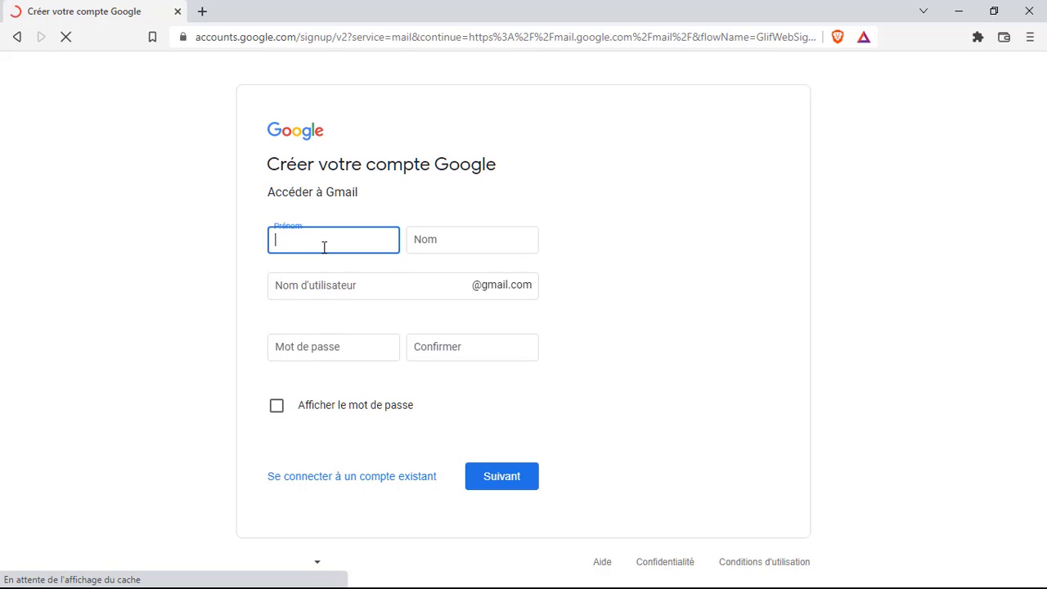
{"action": "type", "text": "atelec"}
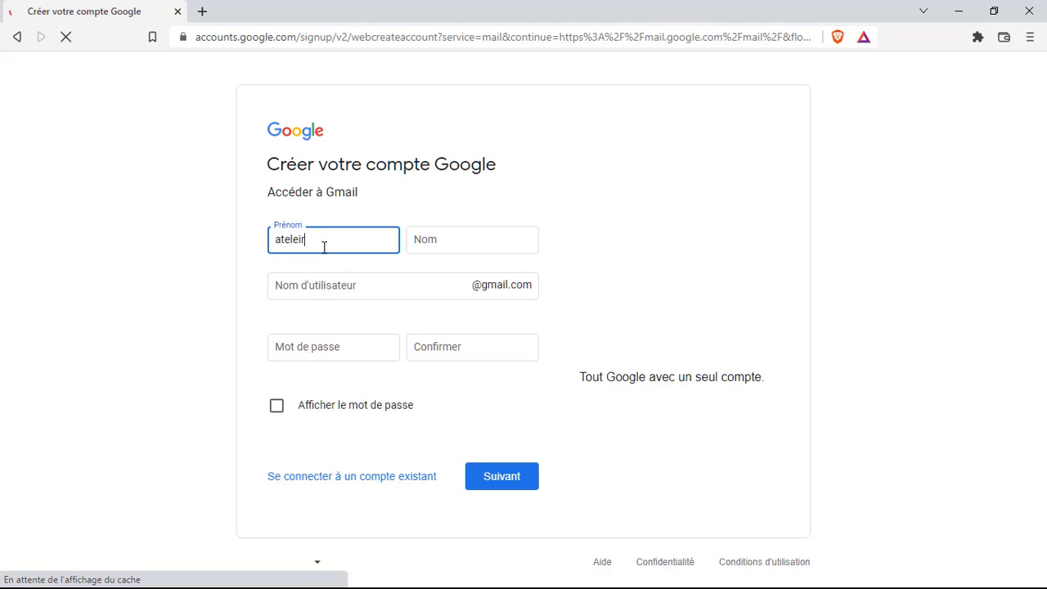
{"action": "key", "text": "BackSpace"}
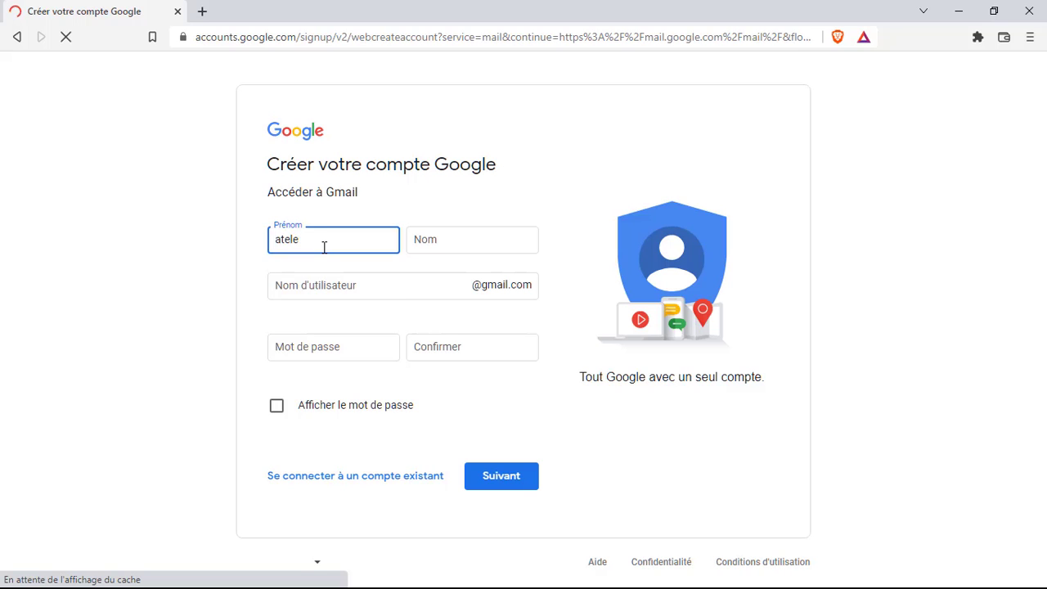
{"action": "key", "text": "BackSpace"}
{"action": "type", "text": "ier"}
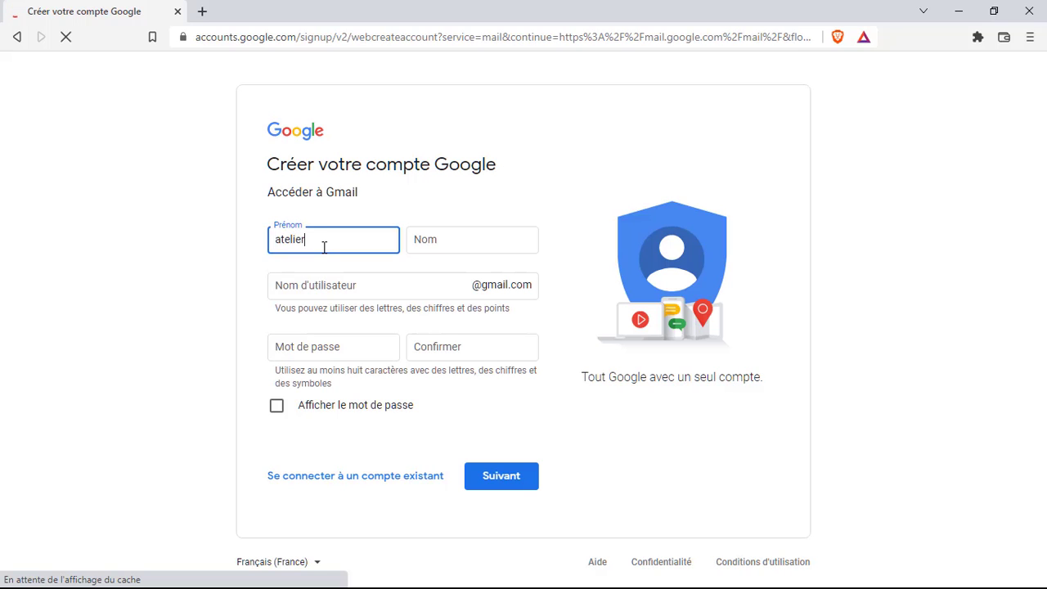
{"action": "key", "text": "Tab"}
{"action": "type", "text": "A"}
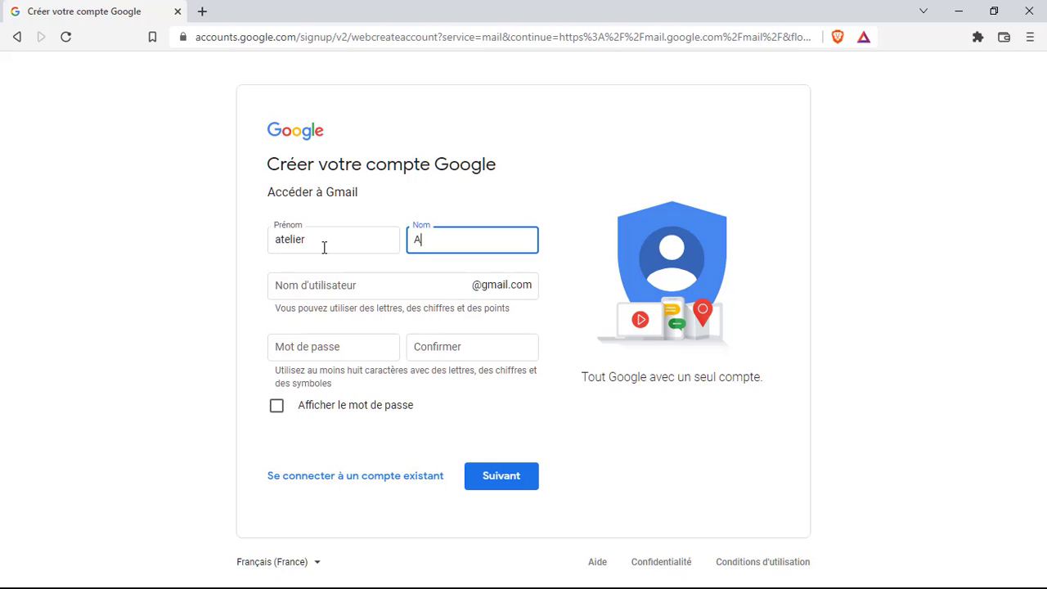
{"action": "type", "text": "TVCO"}
- Edit the suggested Gmail username by adding a dot between its two words and removing the trailing digits
{"action": "left_click", "coordinate": [326, 287]}
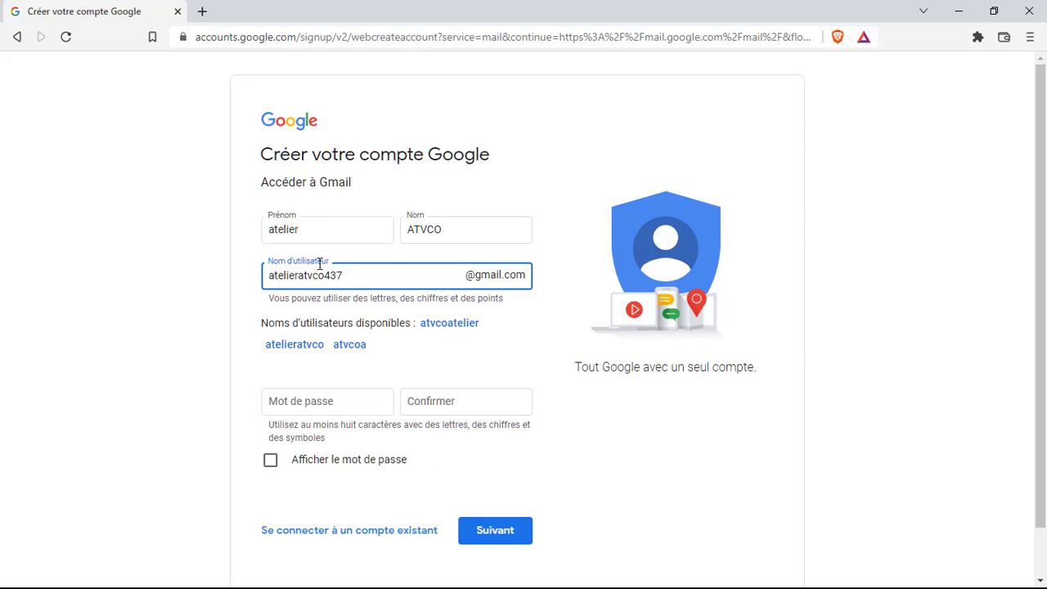
{"action": "left_click_drag", "start_coordinate": [325, 278], "coordinate": [366, 274]}
{"action": "left_click", "coordinate": [296, 276]}
{"action": "type", "text": "."}
{"action": "key", "text": "End"}
{"action": "key", "text": "BackSpace"}
{"action": "key", "text": "BackSpace"}
{"action": "key", "text": "BackSpace"}
{"action": "key", "text": "Tab"}
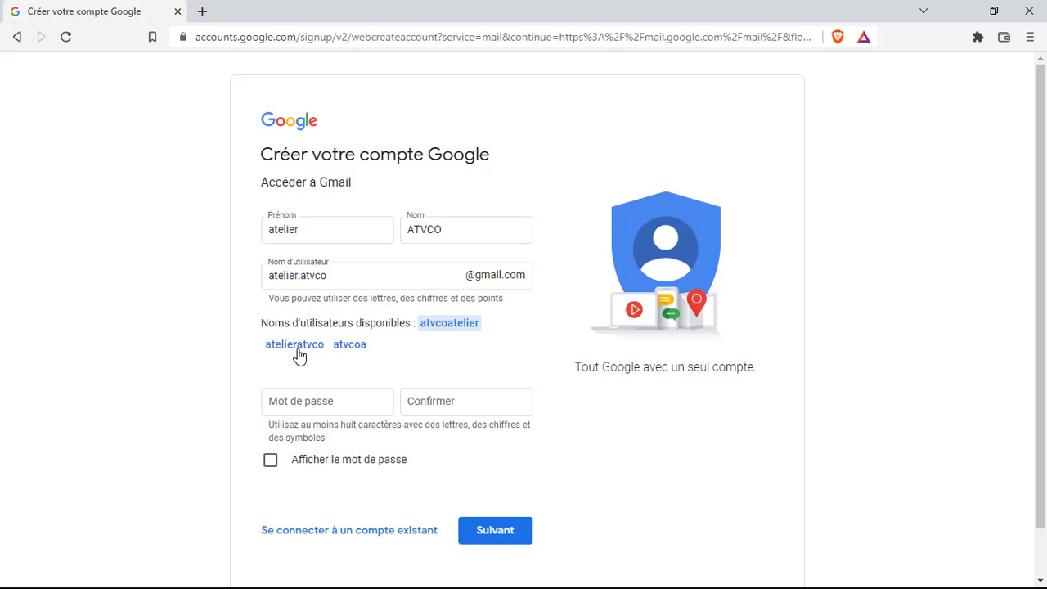
- Enter and confirm the account password, then submit the account name and password form
{"action": "left_click", "coordinate": [310, 400]}
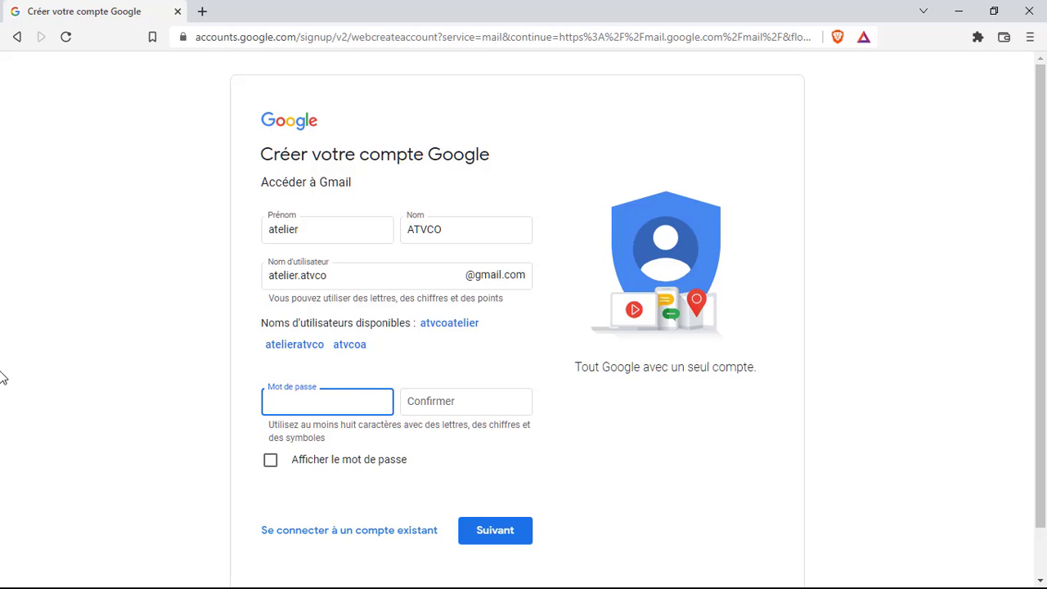
{"action": "type", "text": "•••••••••"}
{"action": "key", "text": "Tab"}
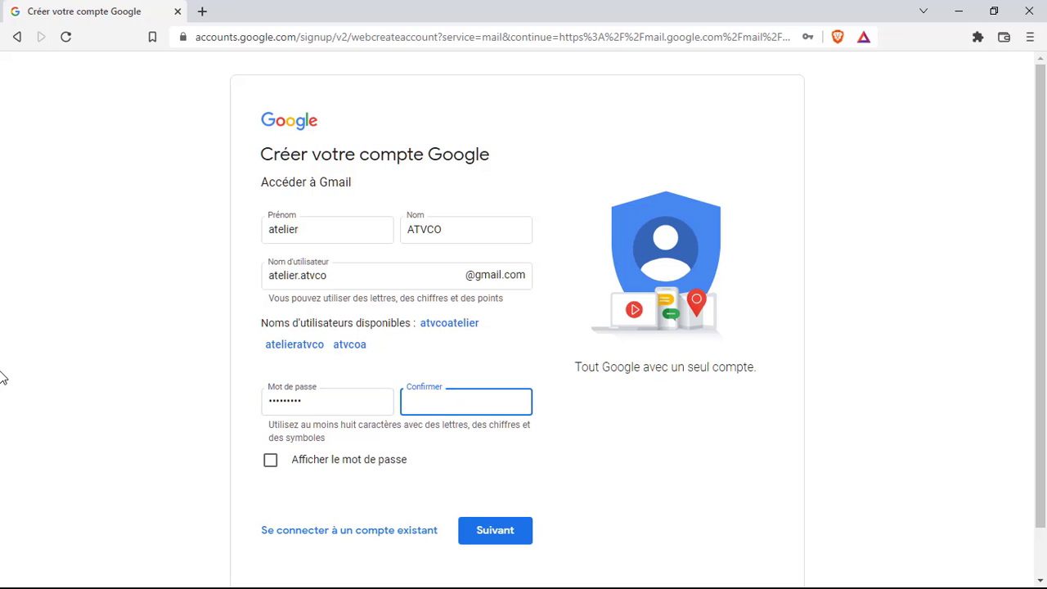
{"action": "type", "text": "•••••••••"}
{"action": "left_click", "coordinate": [487, 532]}
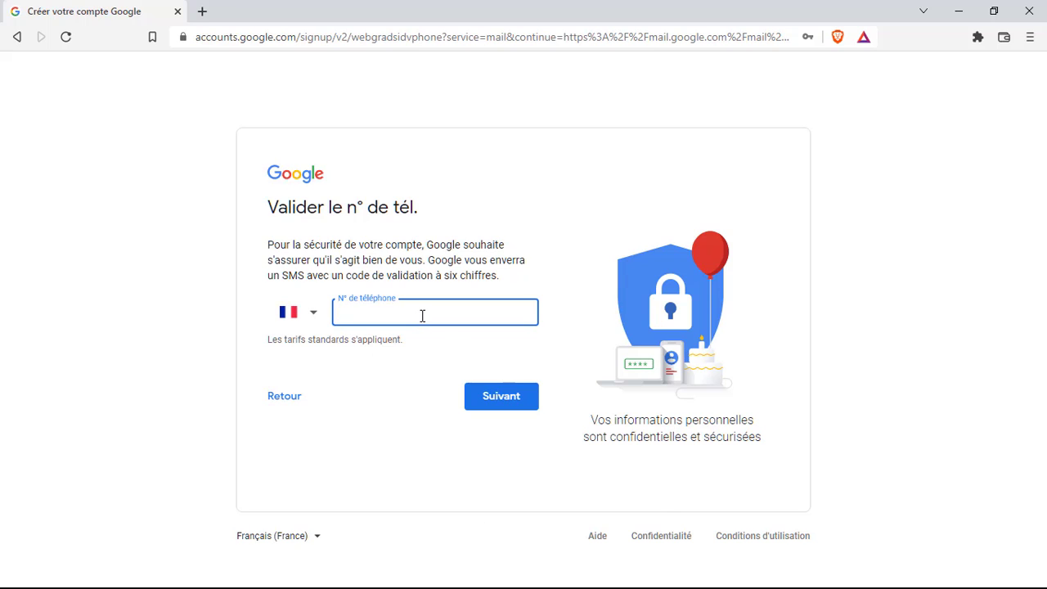
- Enter the mobile phone number for account validation and request the SMS code
{"action": "left_click", "coordinate": [493, 400]}
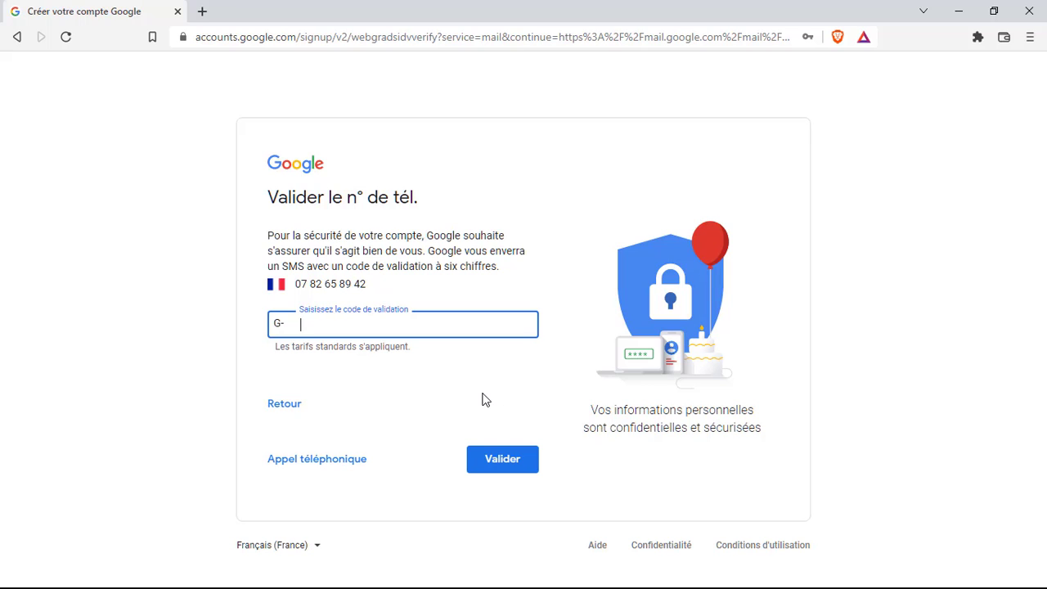
- Enter the six-digit verification code received by SMS and validate it
{"action": "left_click", "coordinate": [494, 466]}
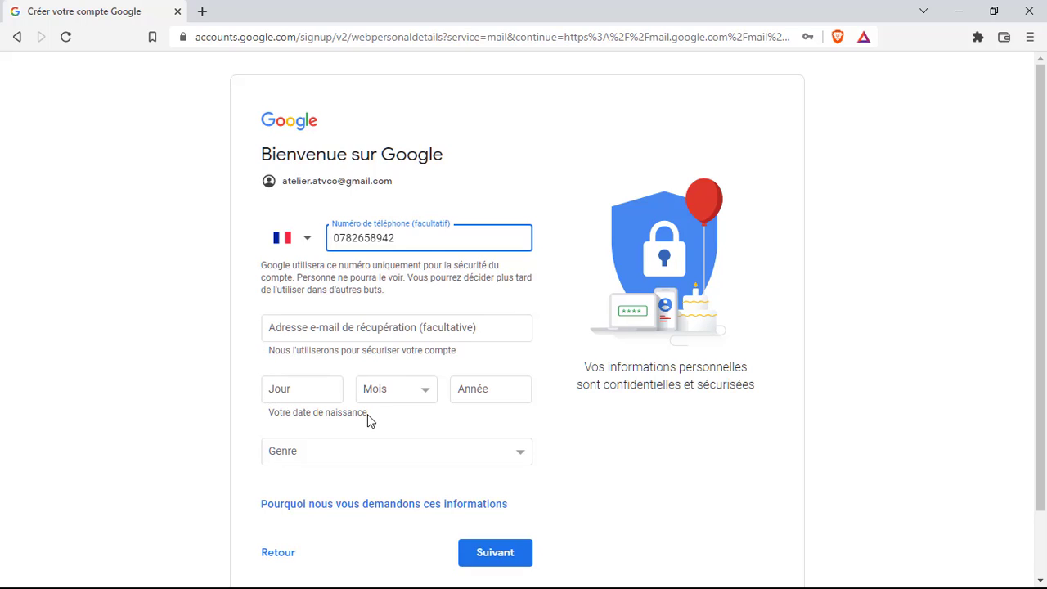
- Fill in the day, month and year of the account holder's date of birth
{"action": "left_click", "coordinate": [326, 387]}
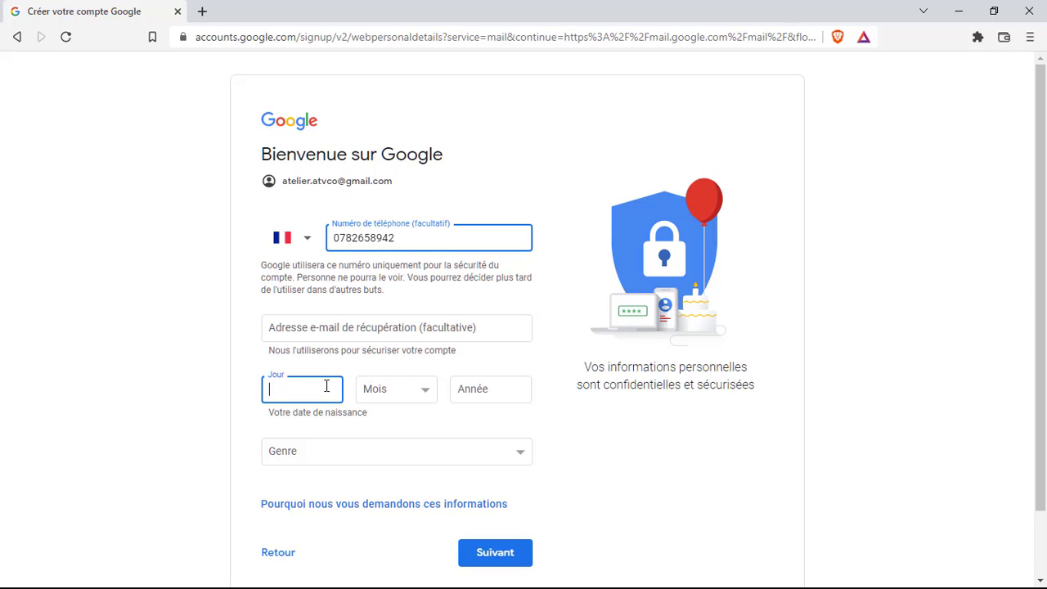
{"action": "type", "text": "01"}
{"action": "left_click", "coordinate": [390, 393]}
{"action": "left_click", "coordinate": [390, 413]}
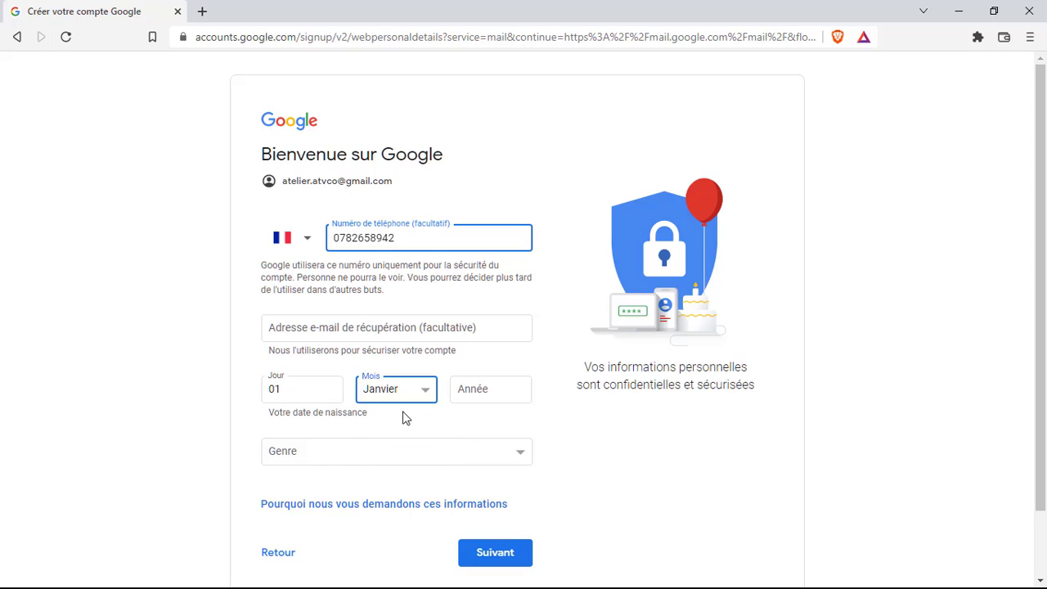
{"action": "left_click", "coordinate": [472, 393]}
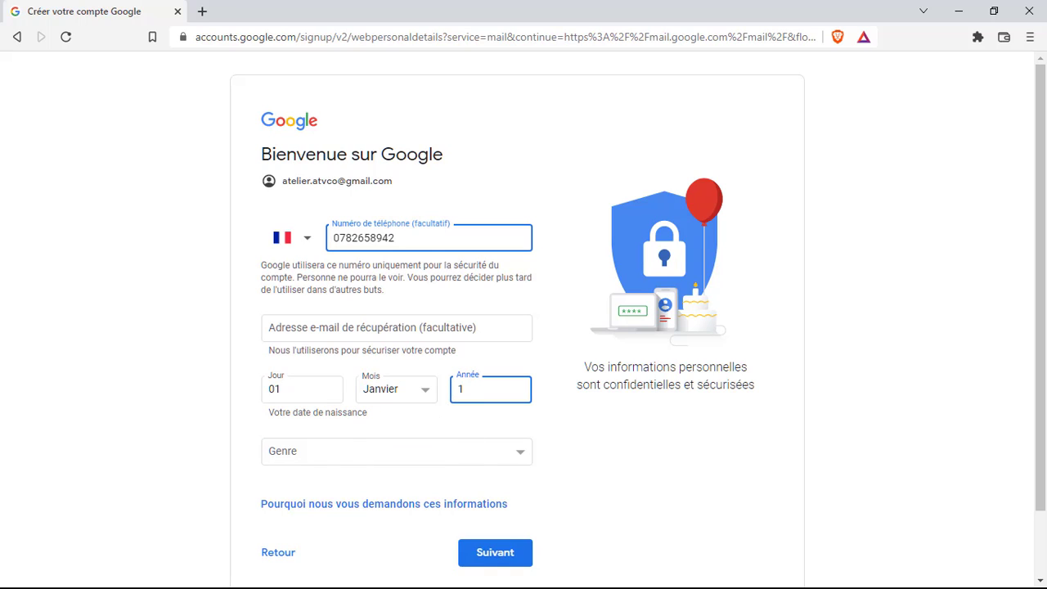
{"action": "type", "text": "1951"}
- Set the gender to Non précisé and submit the personal details
{"action": "left_click", "coordinate": [518, 459]}
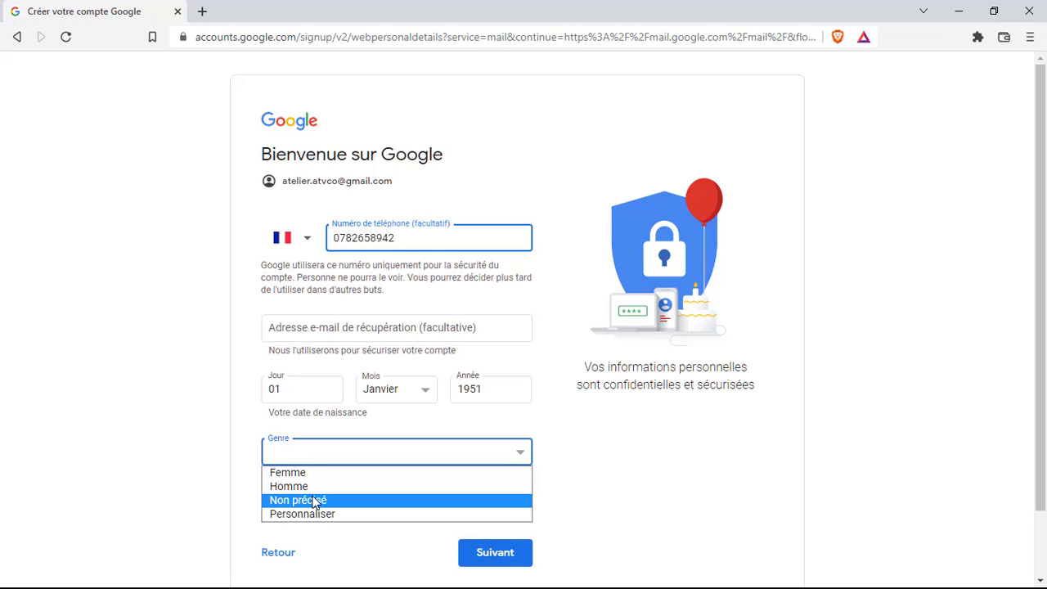
{"action": "left_click", "coordinate": [315, 501]}
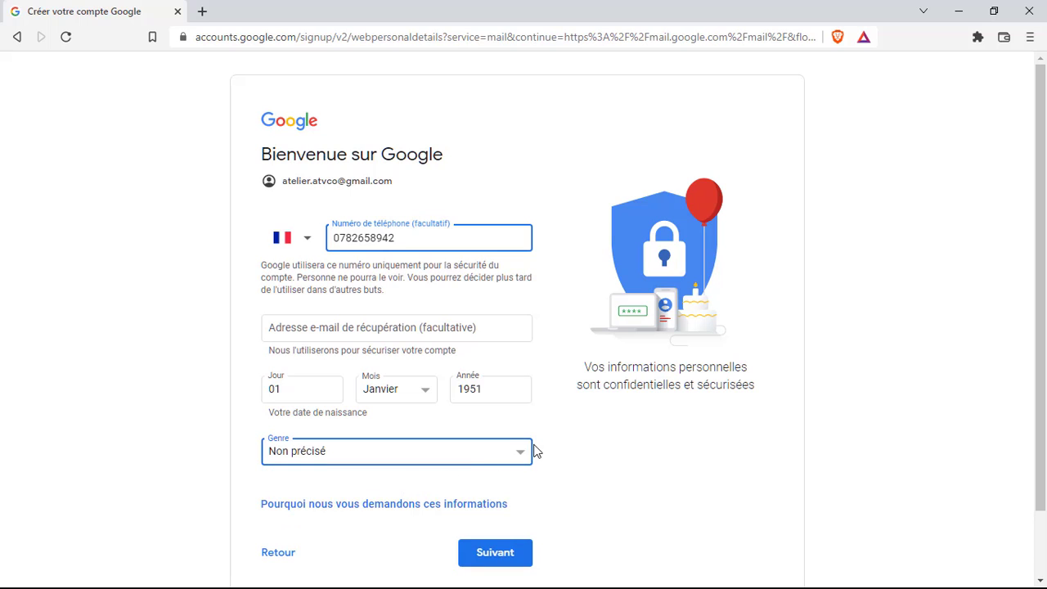
{"action": "left_click", "coordinate": [496, 553]}
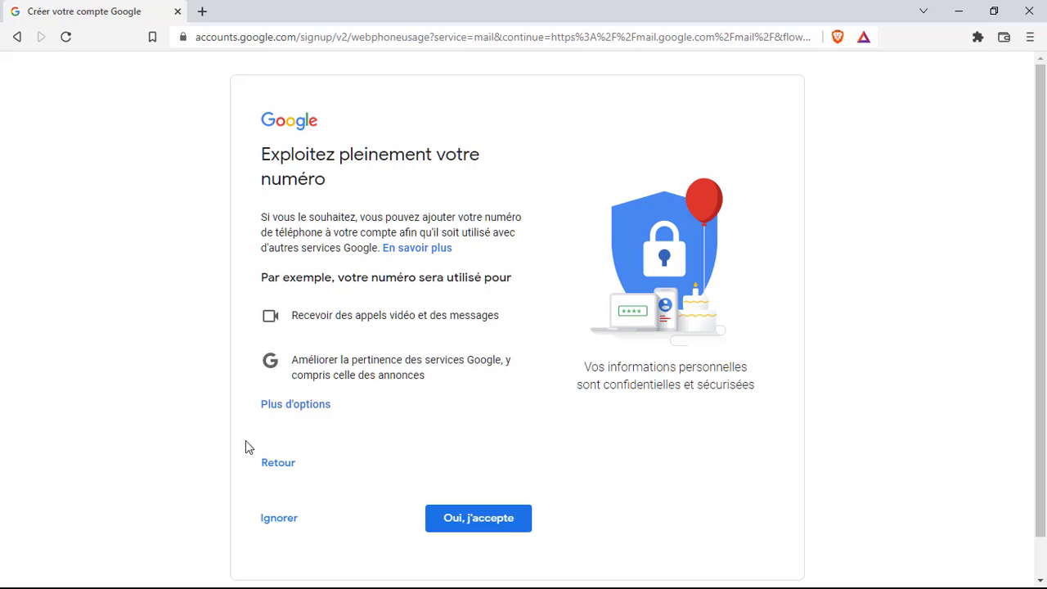
- Decline using the phone number for other Google services and choose Personnalisation manuelle (5 étapes)
{"action": "left_click", "coordinate": [277, 524]}
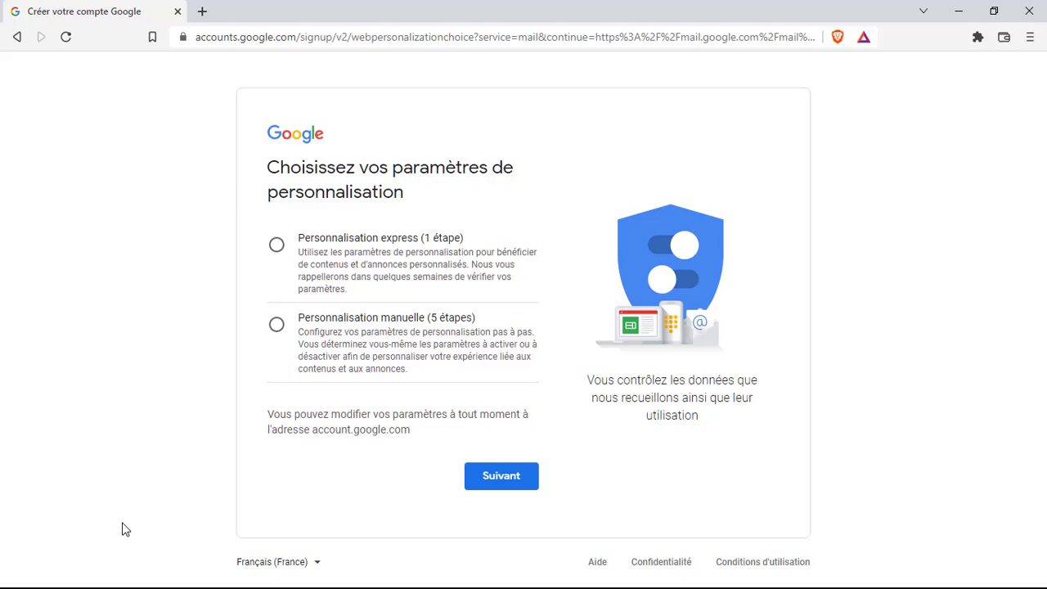
{"action": "left_click", "coordinate": [277, 325]}
{"action": "left_click", "coordinate": [502, 476]}
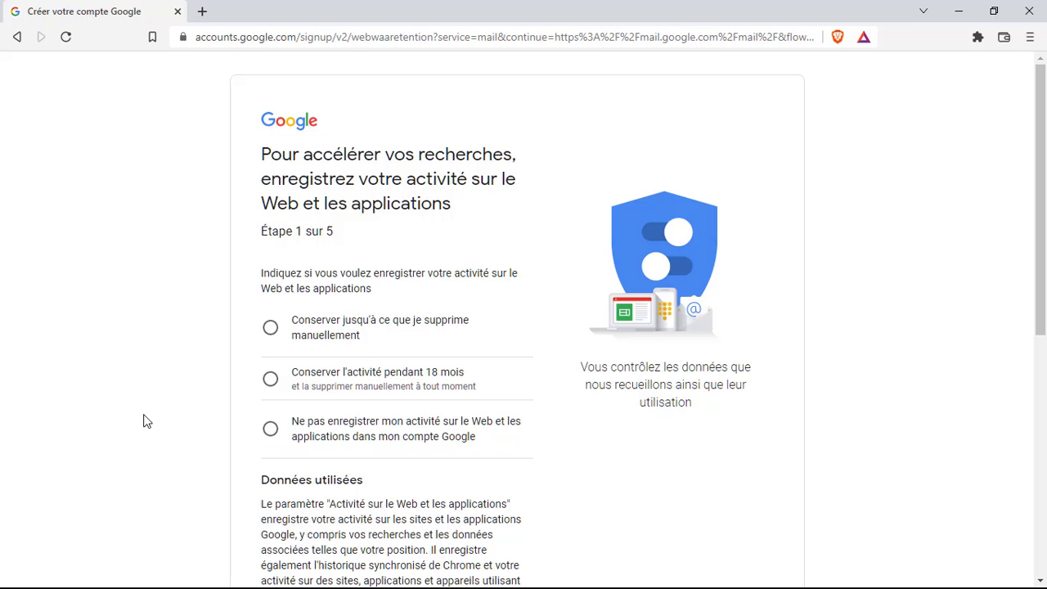
- Review the Web and app activity terms, choose not to save this activity in the account, and continue
{"action": "scroll", "coordinate": [143, 421], "scroll_direction": "down", "scroll_amount": 2}
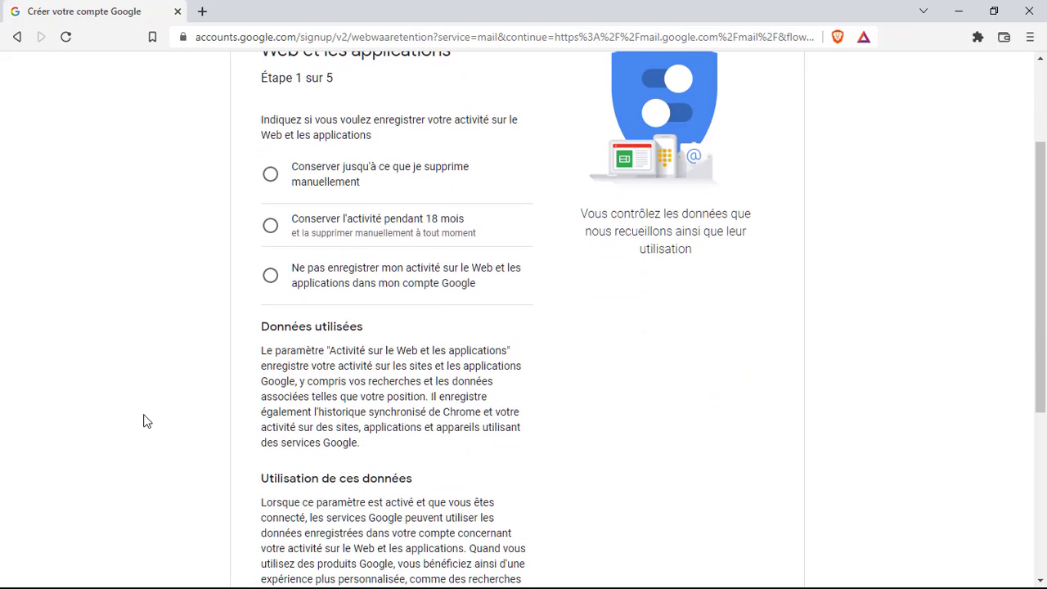
{"action": "scroll", "coordinate": [143, 422], "scroll_direction": "down", "scroll_amount": 1}
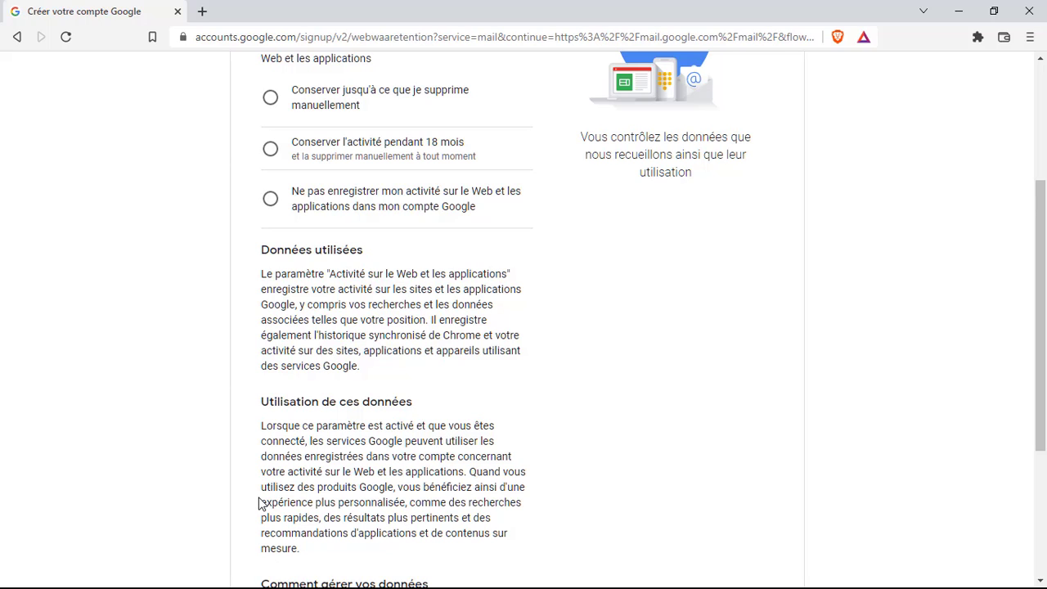
{"action": "left_click_drag", "start_coordinate": [261, 504], "coordinate": [415, 502]}
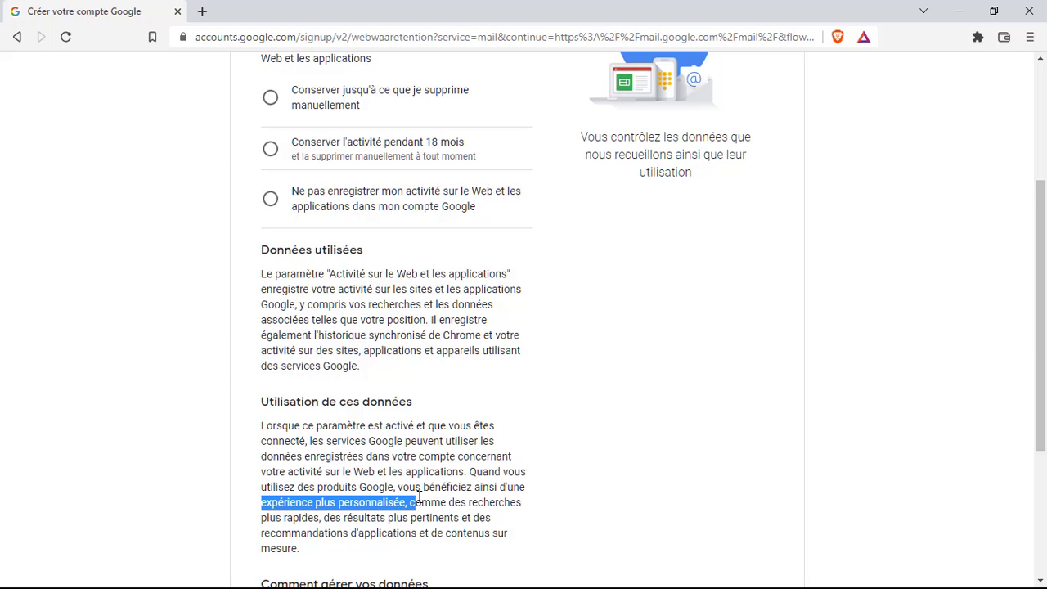
{"action": "scroll", "coordinate": [163, 370], "scroll_direction": "down", "scroll_amount": 2}
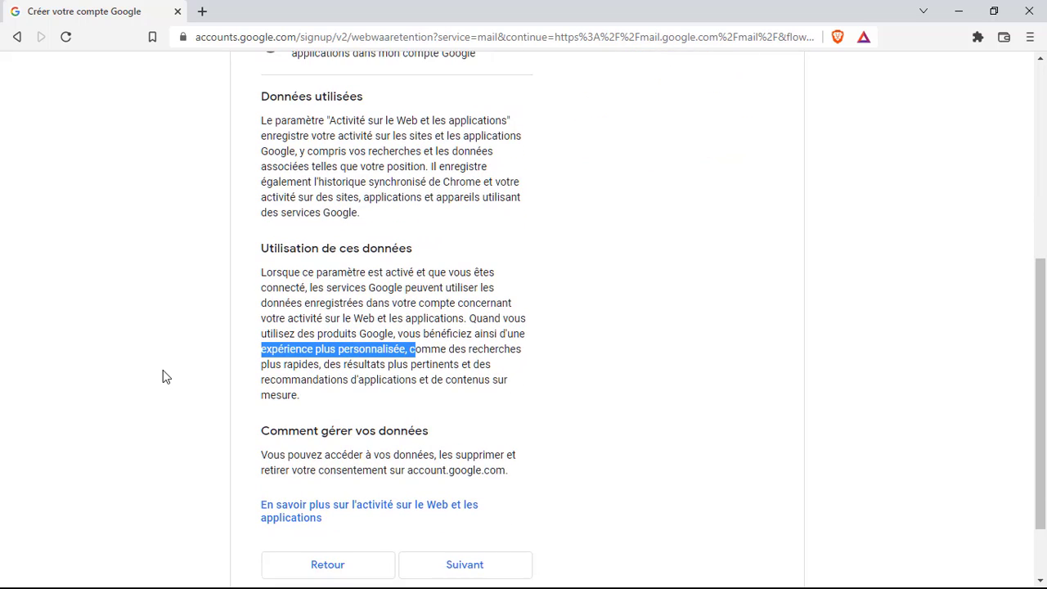
{"action": "scroll", "coordinate": [214, 462], "scroll_direction": "up", "scroll_amount": 4}
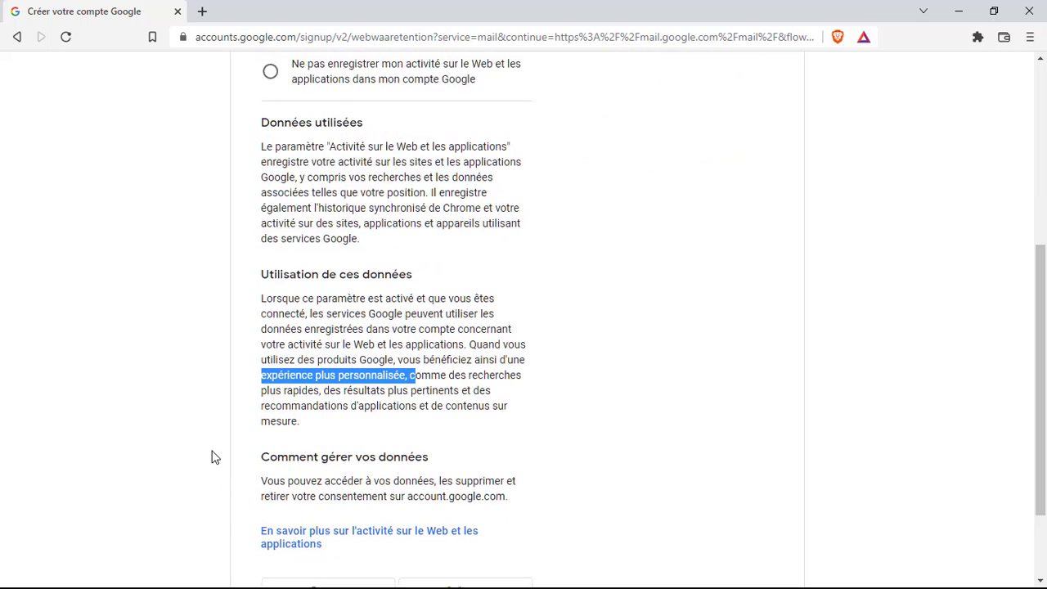
{"action": "left_click", "coordinate": [271, 357]}
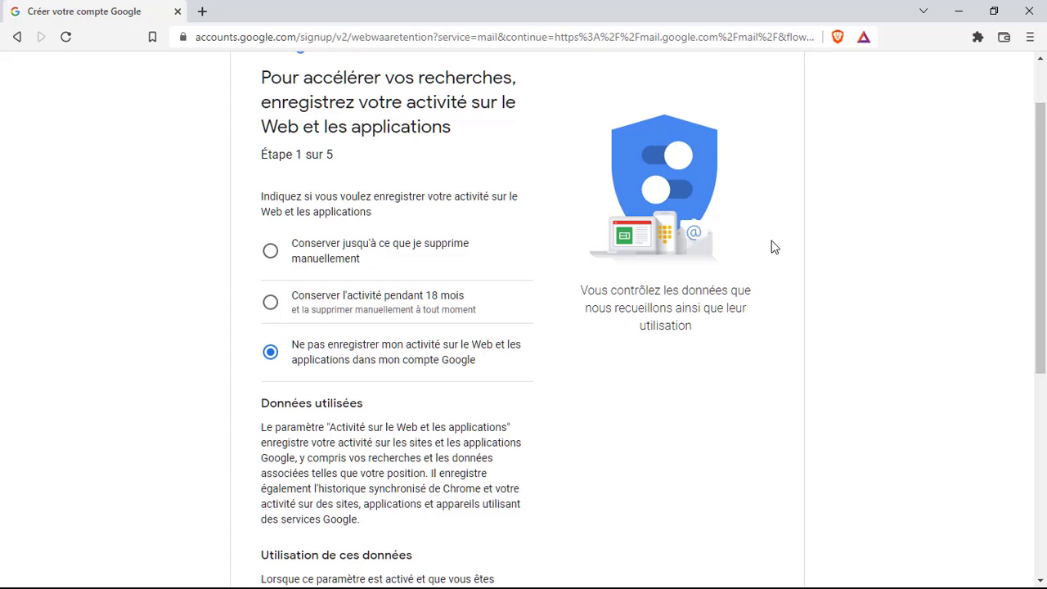
{"action": "scroll", "coordinate": [769, 246], "scroll_direction": "down", "scroll_amount": 5}
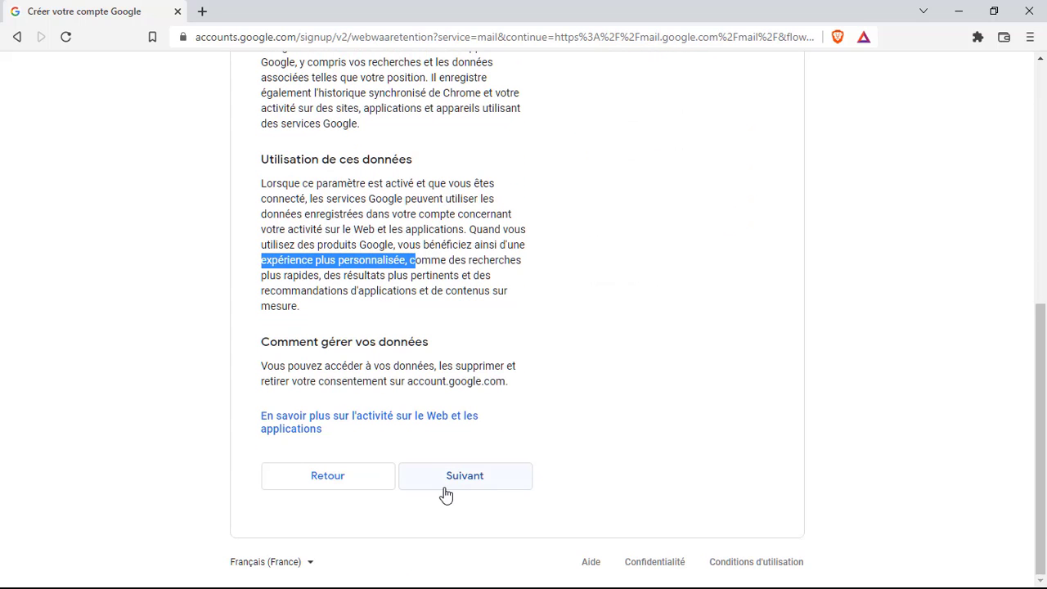
{"action": "left_click", "coordinate": [445, 483]}
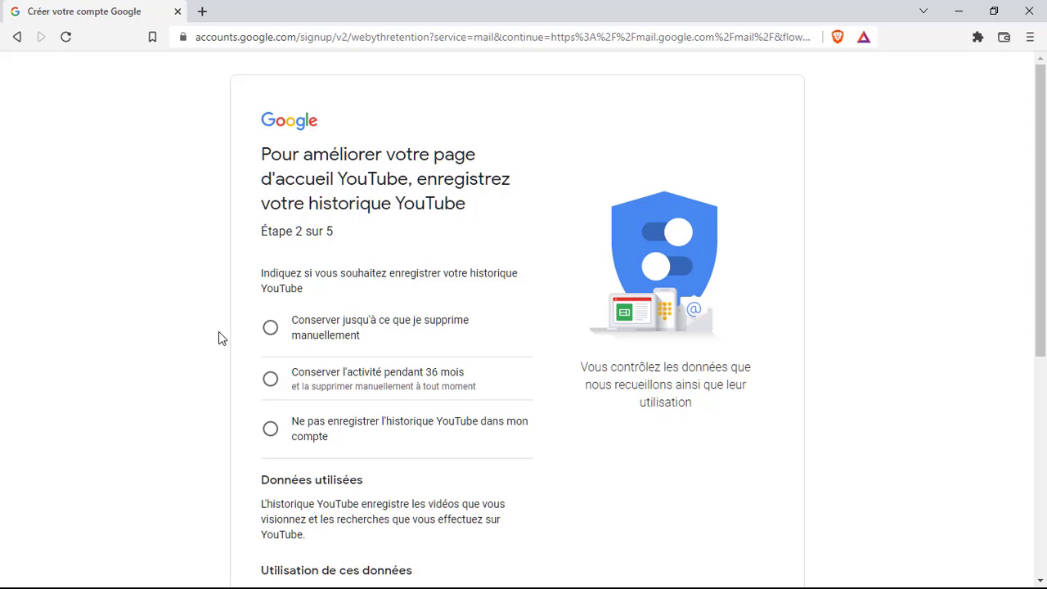
- Choose not to save YouTube history in the account and continue to the ad personalisation settings
{"action": "left_click", "coordinate": [270, 431]}
{"action": "scroll", "coordinate": [661, 429], "scroll_direction": "down", "scroll_amount": 4}
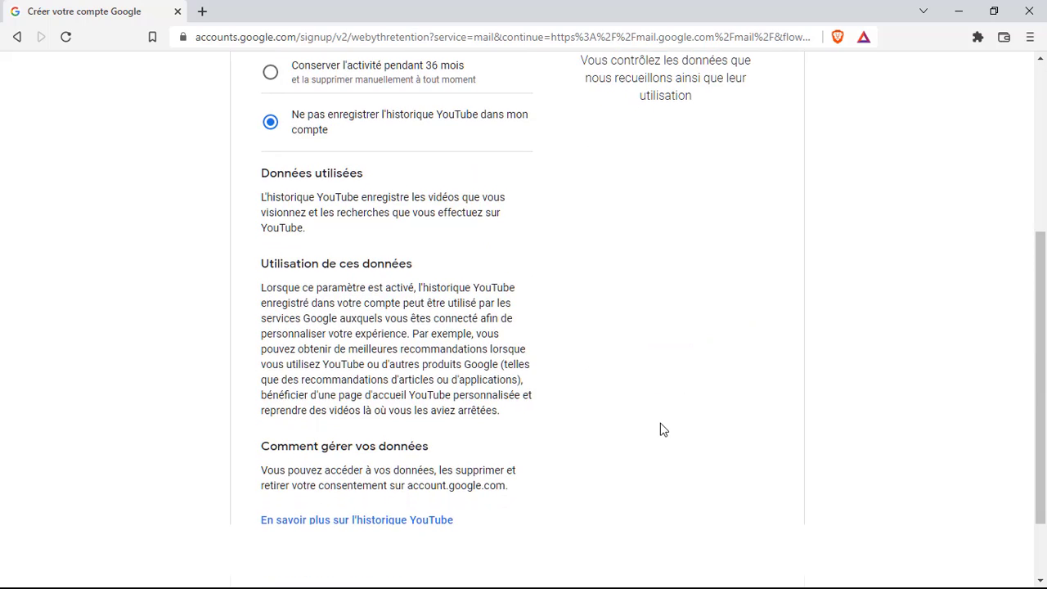
{"action": "scroll", "coordinate": [660, 429], "scroll_direction": "down", "scroll_amount": 1}
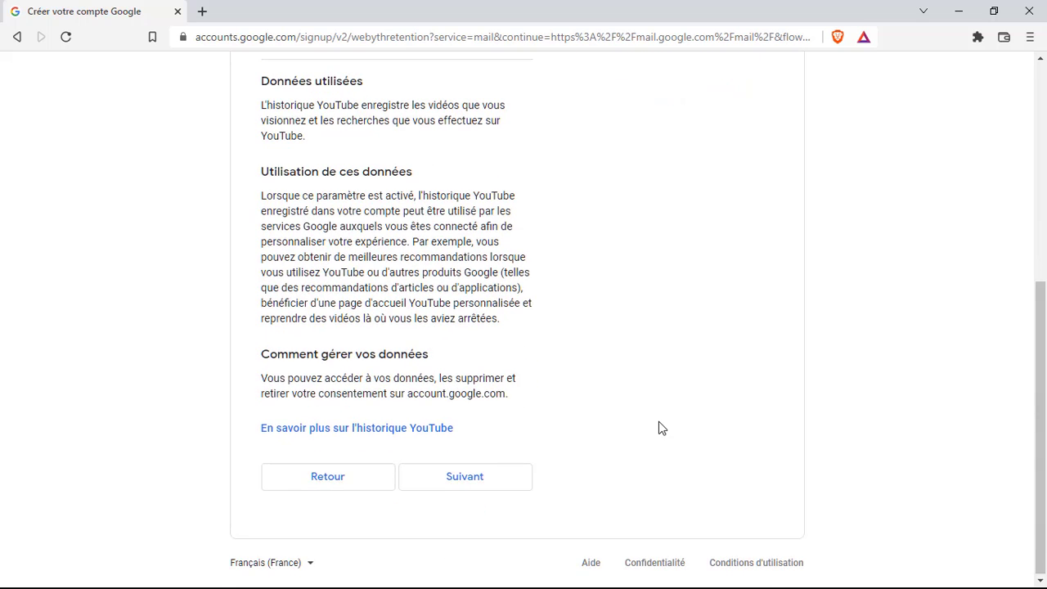
{"action": "left_click", "coordinate": [481, 479]}
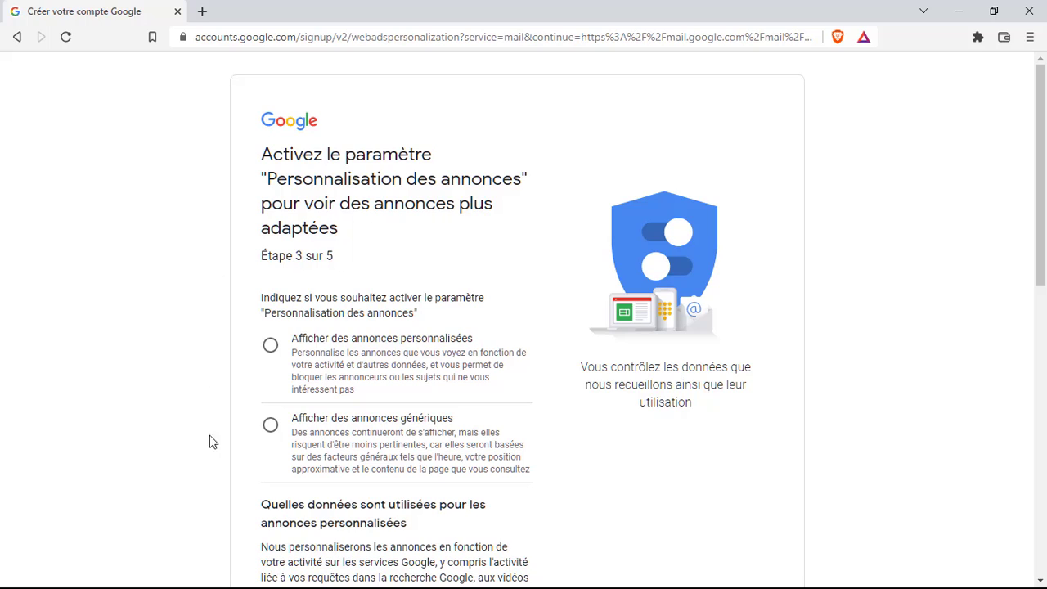
- Choose generic ads (Afficher des annonces génériques) instead of personalised ones and continue
{"action": "left_click", "coordinate": [270, 427]}
{"action": "scroll", "coordinate": [696, 437], "scroll_direction": "down", "scroll_amount": 3}
{"action": "scroll", "coordinate": [695, 440], "scroll_direction": "down", "scroll_amount": 6}
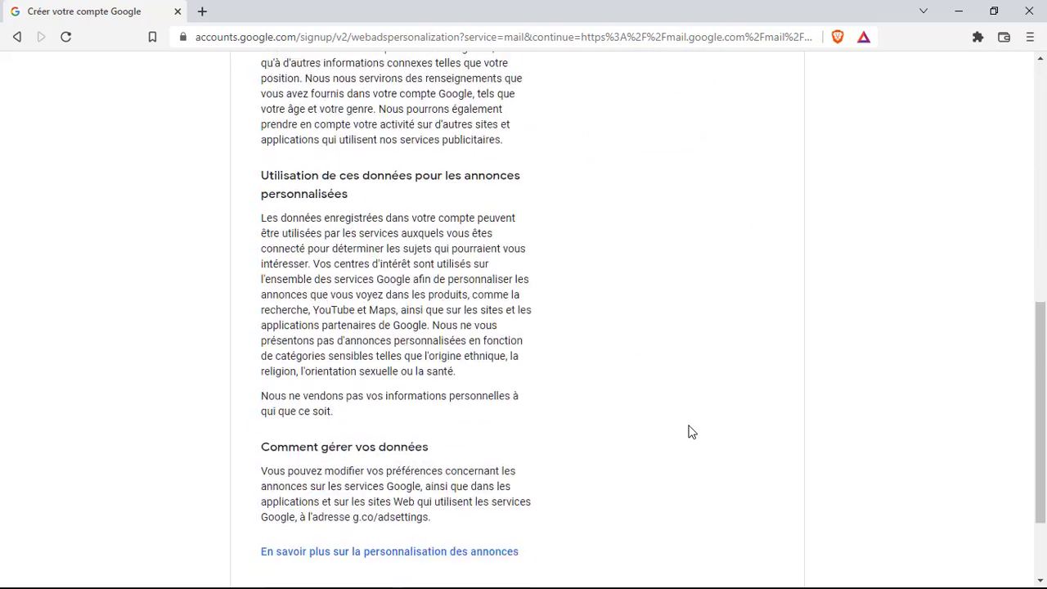
{"action": "left_click", "coordinate": [461, 477]}
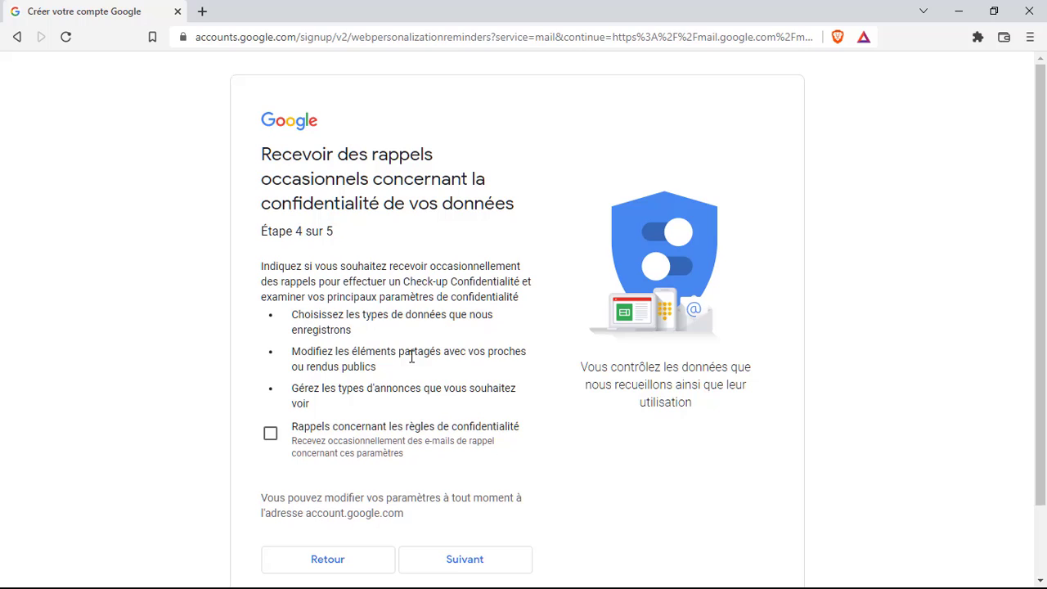
- Continue without privacy reminder e-mails, then review and confirm the personalisation settings and cookie terms
{"action": "left_click", "coordinate": [475, 559]}
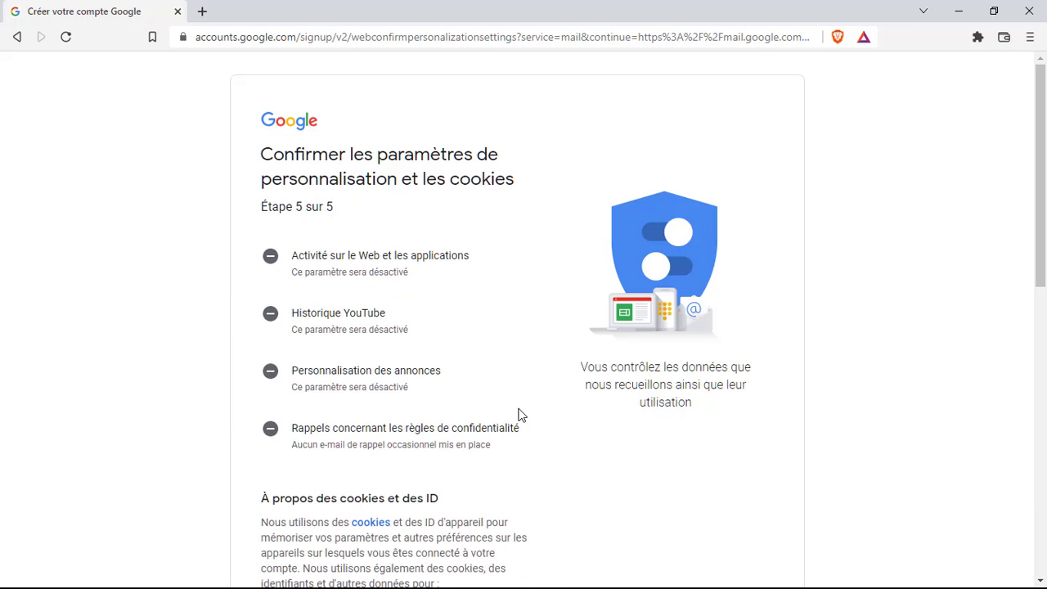
{"action": "scroll", "coordinate": [521, 416], "scroll_direction": "down", "scroll_amount": 2}
{"action": "scroll", "coordinate": [521, 415], "scroll_direction": "down", "scroll_amount": 1}
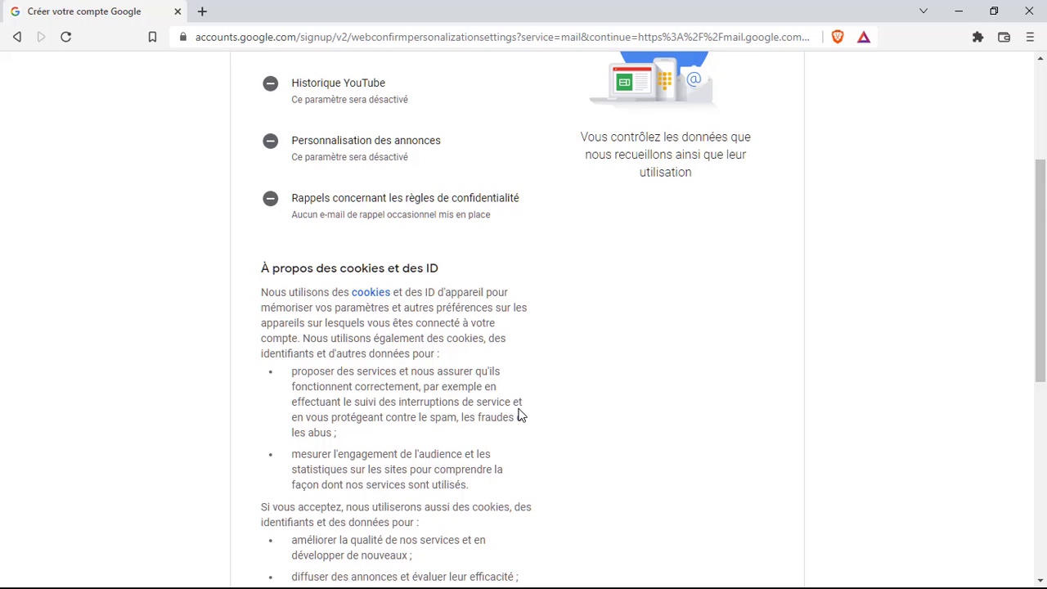
{"action": "scroll", "coordinate": [521, 415], "scroll_direction": "down", "scroll_amount": 3}
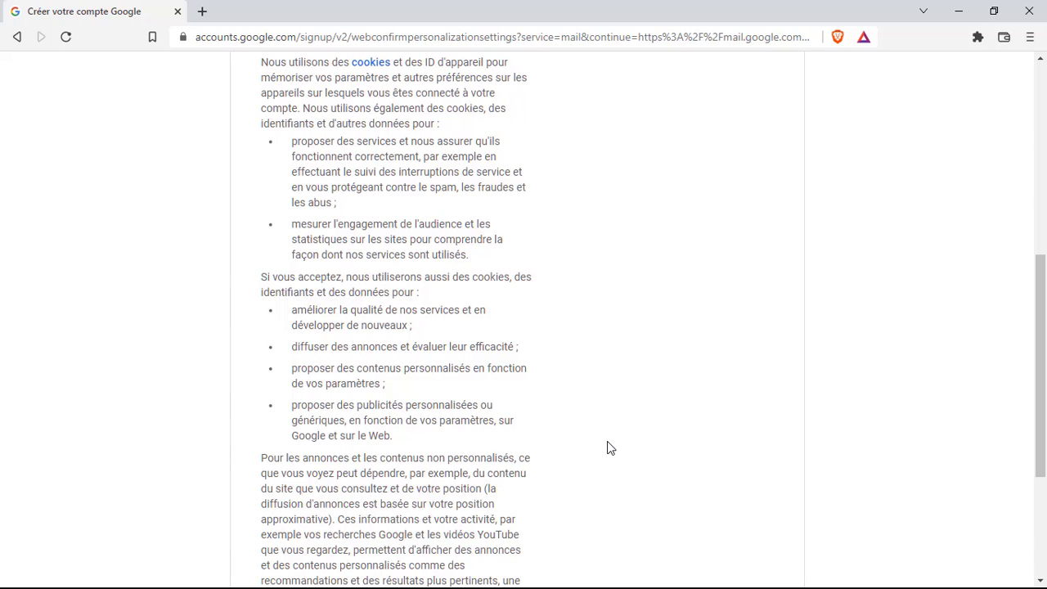
{"action": "scroll", "coordinate": [607, 447], "scroll_direction": "down", "scroll_amount": 3}
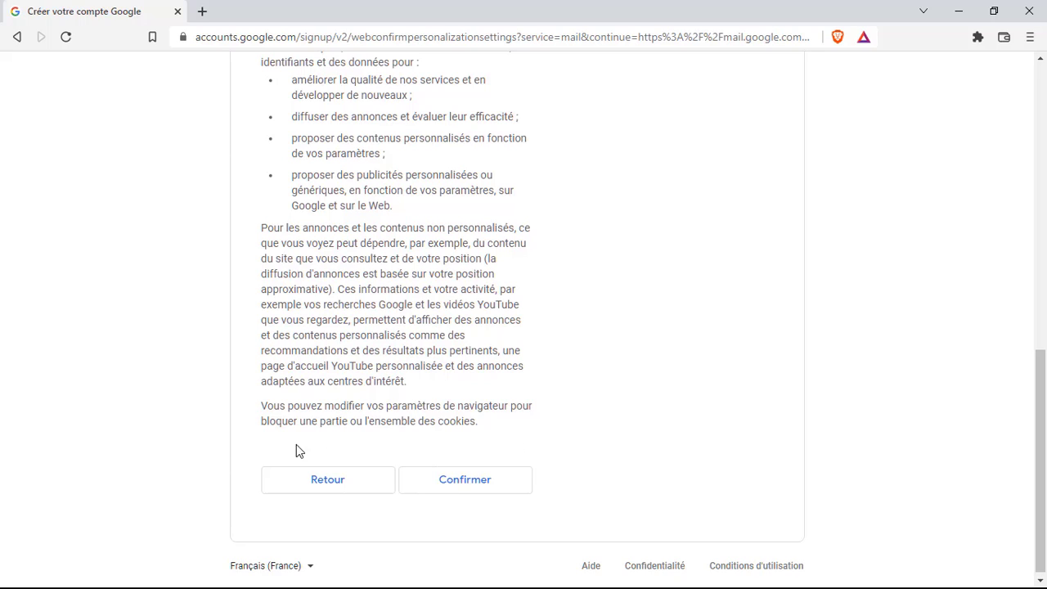
{"action": "left_click", "coordinate": [469, 484]}
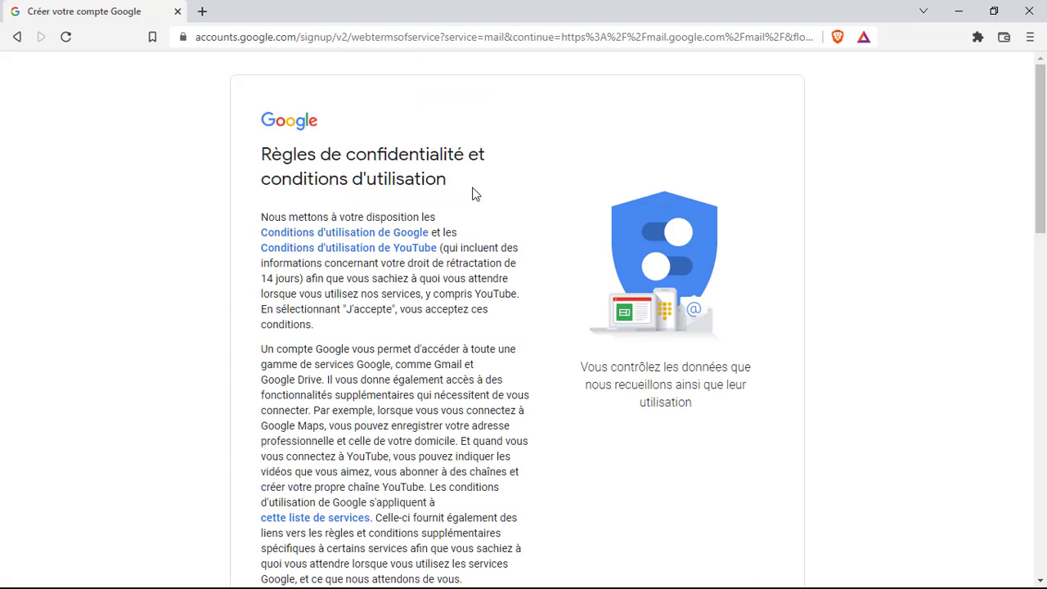
- Read through the privacy rules and terms of use and accept them to finish creating the account
{"action": "scroll", "coordinate": [557, 283], "scroll_direction": "down", "scroll_amount": 3}
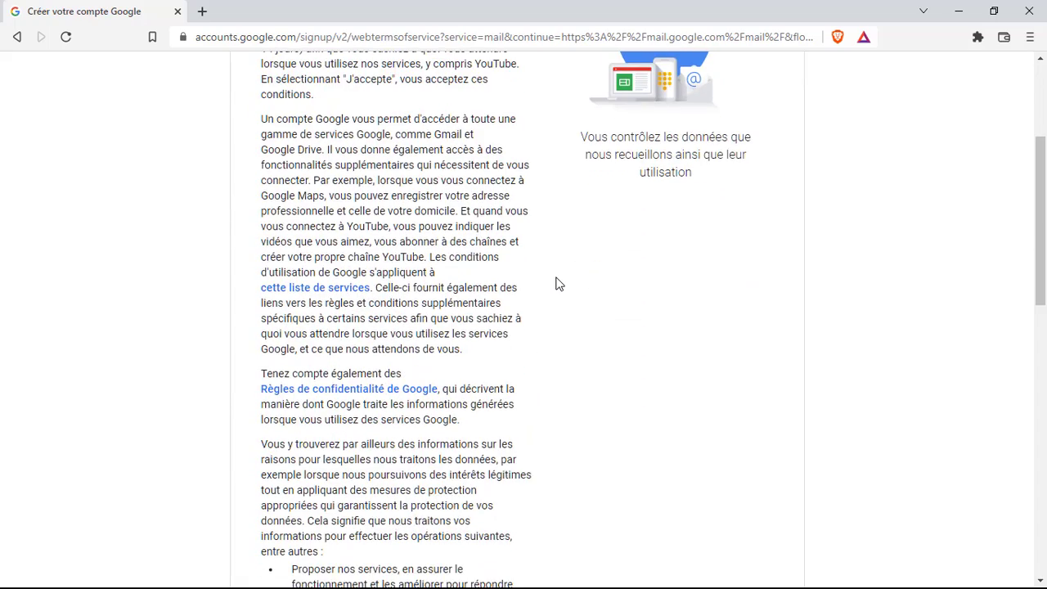
{"action": "scroll", "coordinate": [556, 283], "scroll_direction": "down", "scroll_amount": 3}
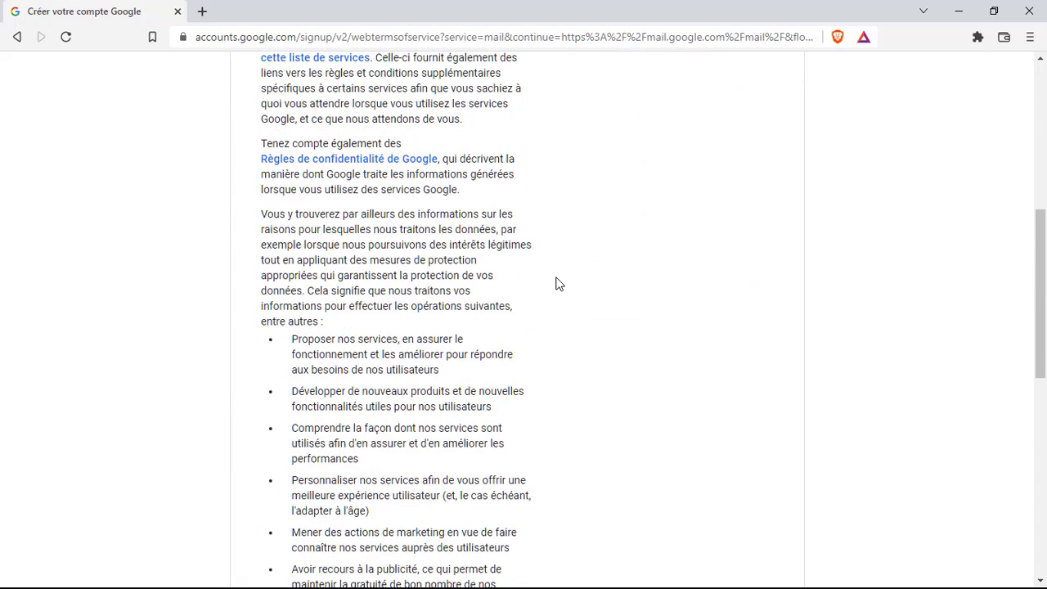
{"action": "scroll", "coordinate": [552, 280], "scroll_direction": "down", "scroll_amount": 5}
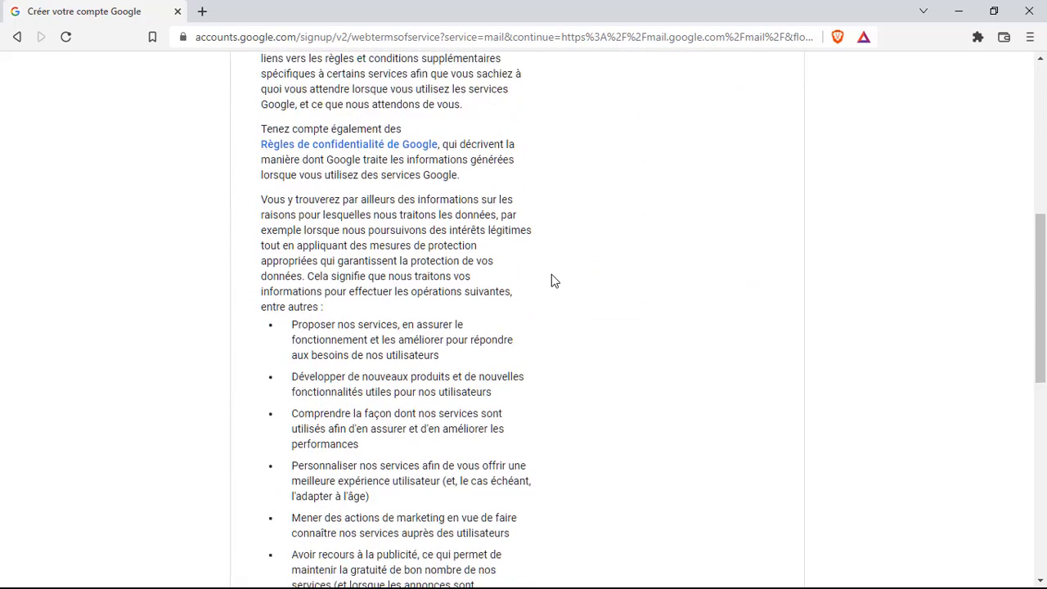
{"action": "scroll", "coordinate": [552, 281], "scroll_direction": "down", "scroll_amount": 3}
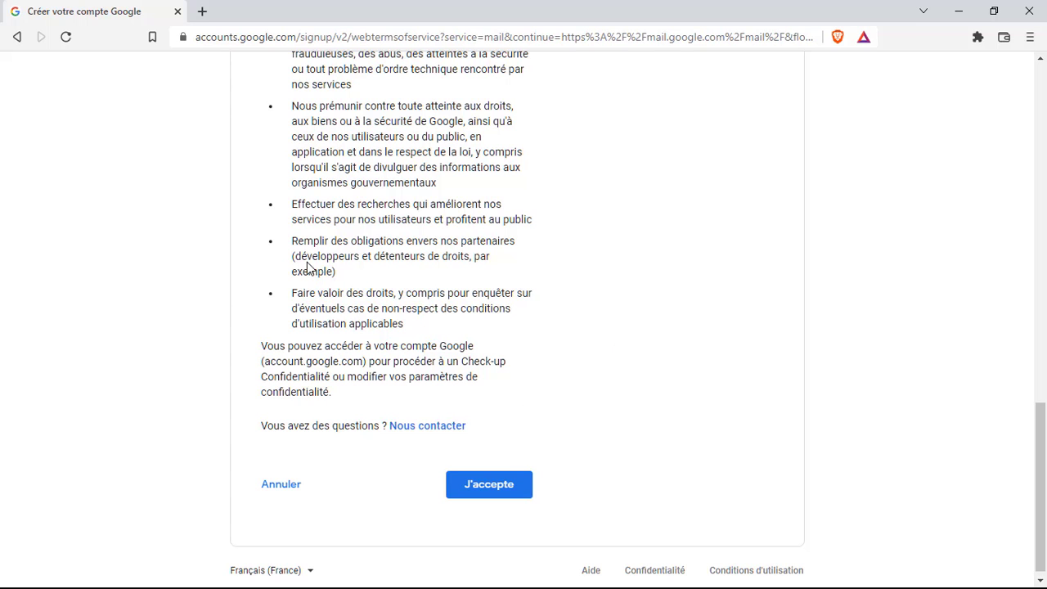
{"action": "scroll", "coordinate": [659, 240], "scroll_direction": "up", "scroll_amount": 5}
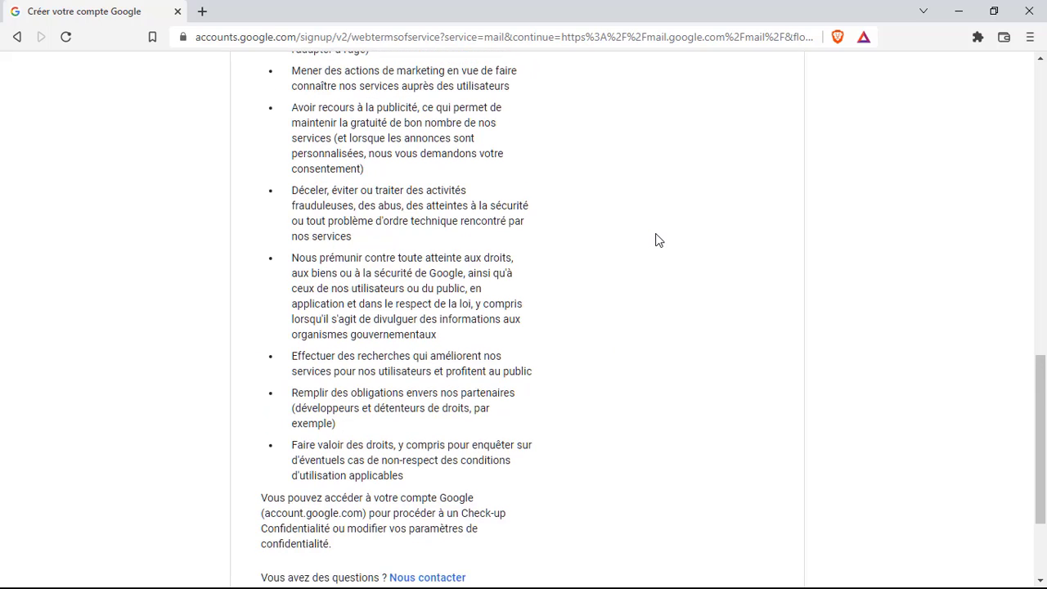
{"action": "scroll", "coordinate": [659, 239], "scroll_direction": "up", "scroll_amount": 2}
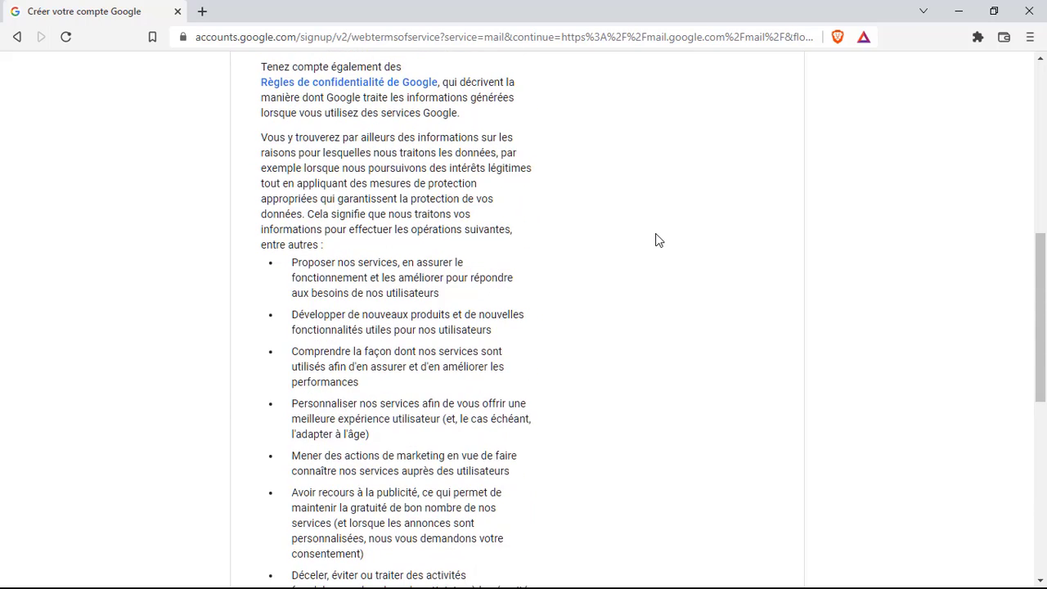
{"action": "scroll", "coordinate": [658, 239], "scroll_direction": "down", "scroll_amount": 7}
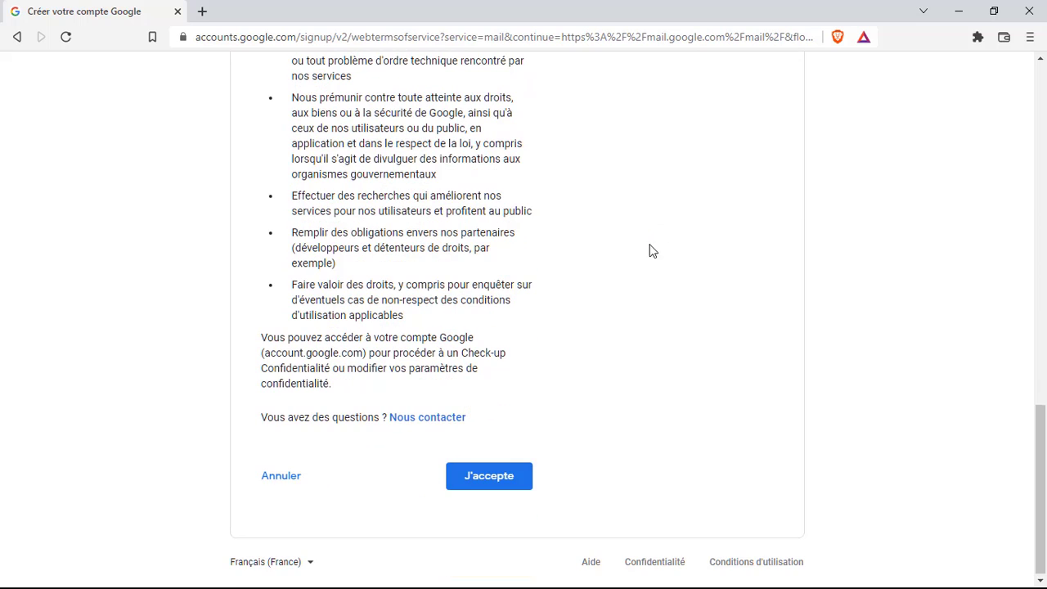
{"action": "left_click", "coordinate": [471, 479]}
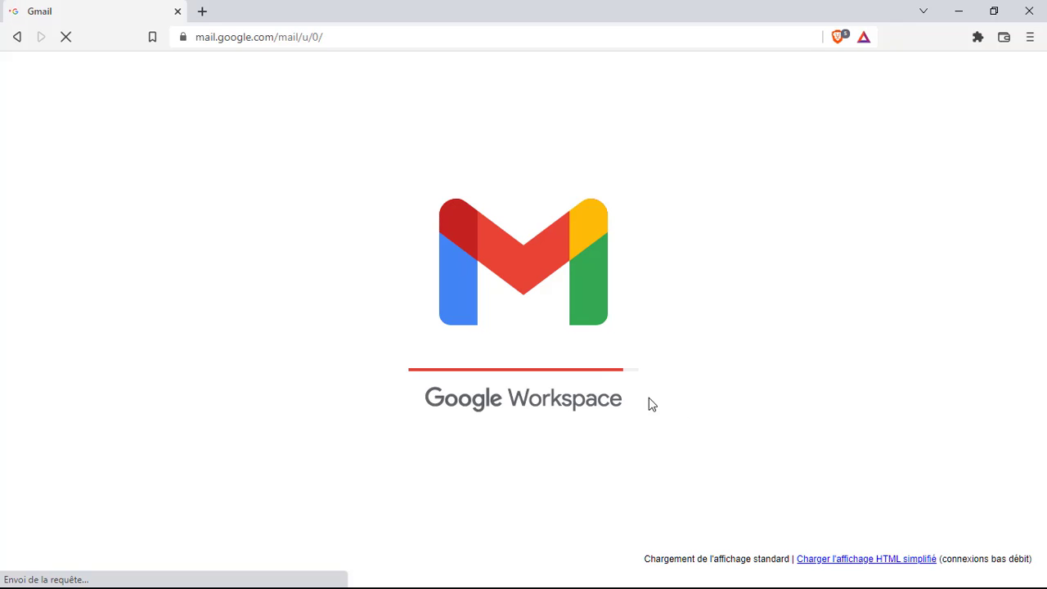
- Save the new account's username and password in the browser while the mailbox loads
{"action": "left_click_drag", "start_coordinate": [404, 423], "coordinate": [642, 412]}
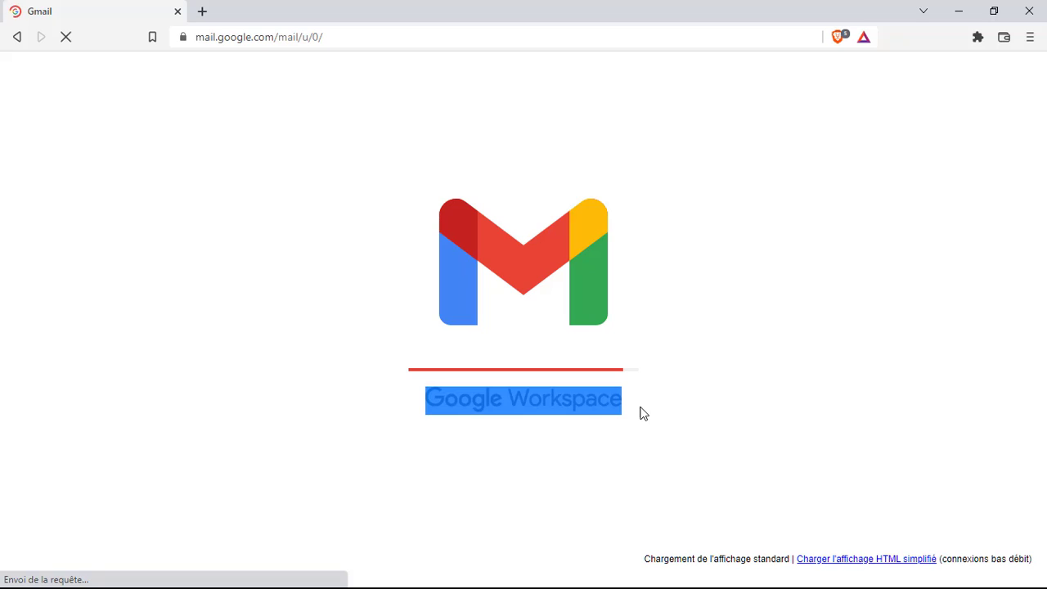
{"action": "left_click", "coordinate": [732, 340]}
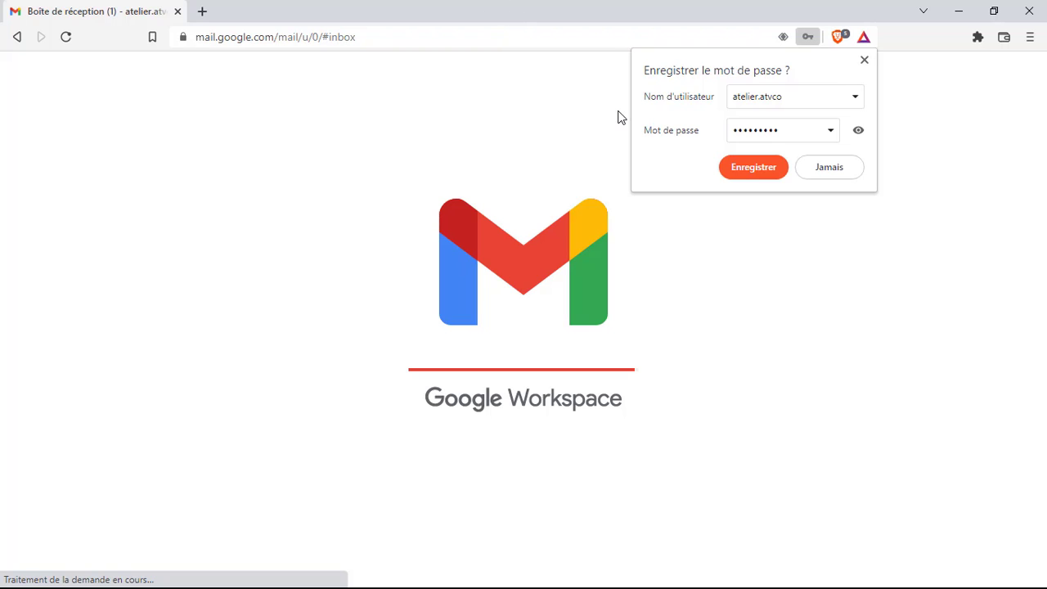
{"action": "left_click", "coordinate": [769, 171]}
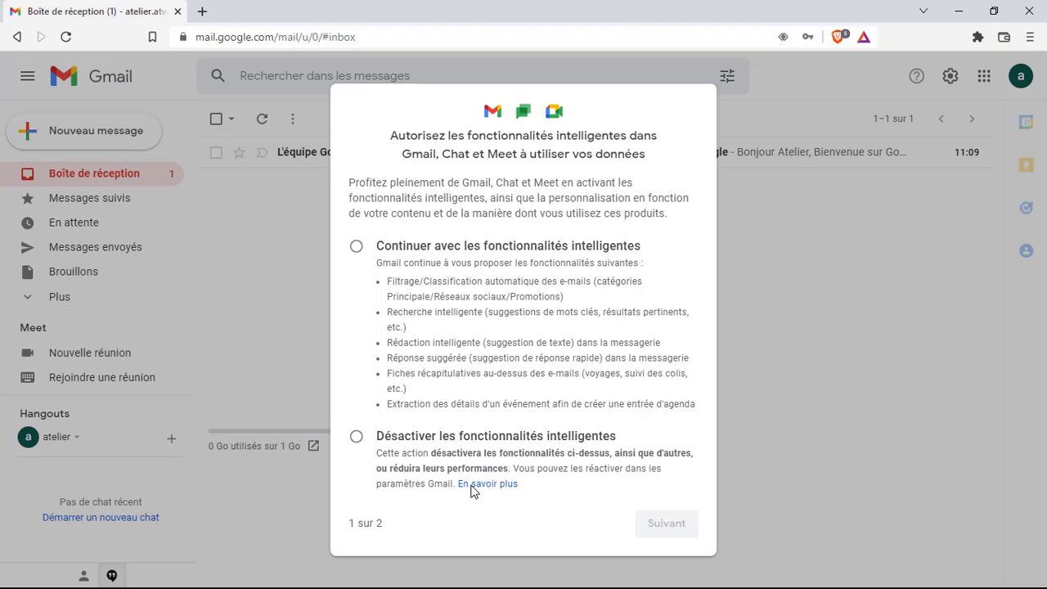
- Choose Désactiver les fonctionnalités intelligentes for Gmail, Chat and Meet, and confirm turning these features off
{"action": "left_click_drag", "start_coordinate": [570, 467], "coordinate": [627, 468]}
{"action": "left_click_drag", "start_coordinate": [715, 486], "coordinate": [717, 486]}
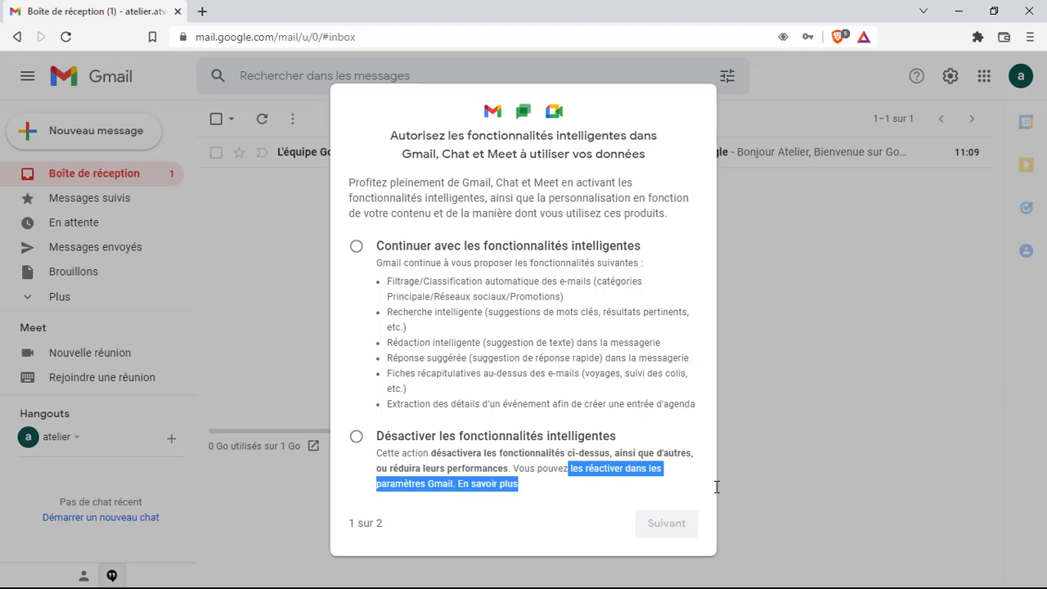
{"action": "left_click", "coordinate": [357, 442]}
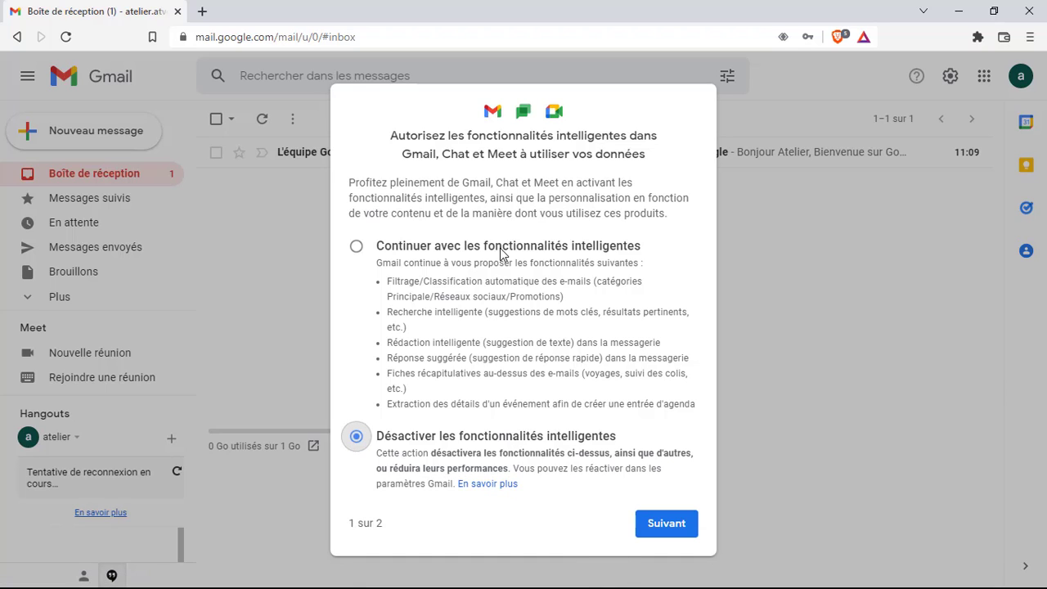
{"action": "left_click", "coordinate": [673, 532]}
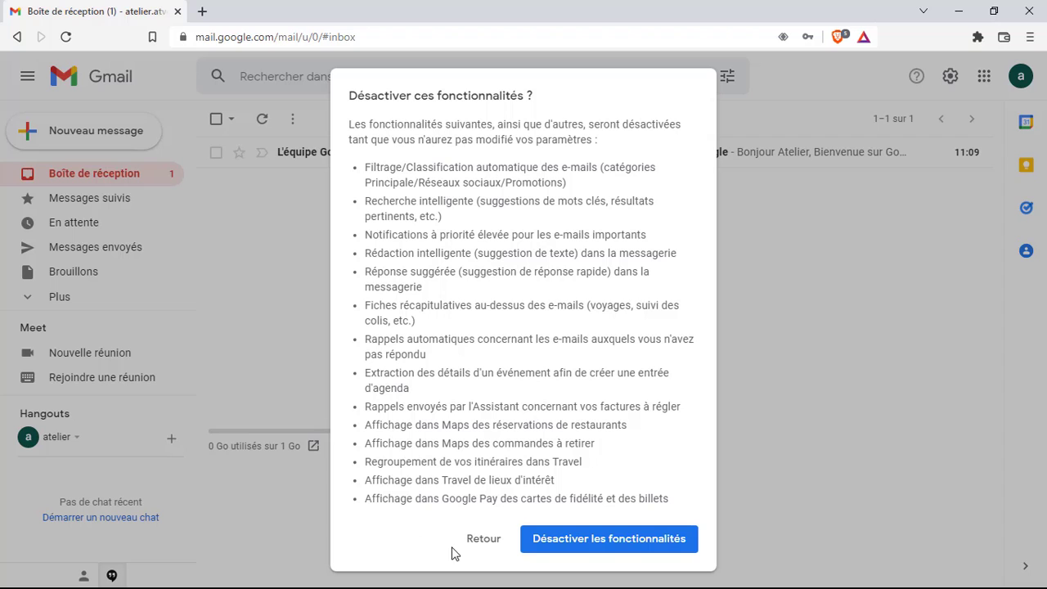
{"action": "left_click", "coordinate": [630, 542]}
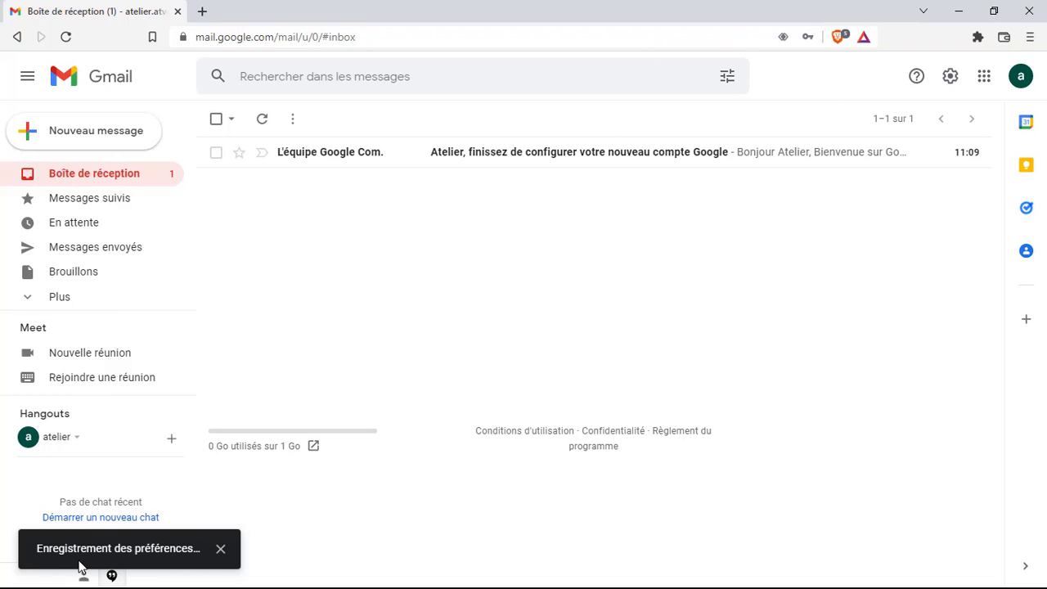
- Open the inbox message from L'équipe Google Community and read through its tips for setting up the new account
{"action": "left_click", "coordinate": [638, 158]}
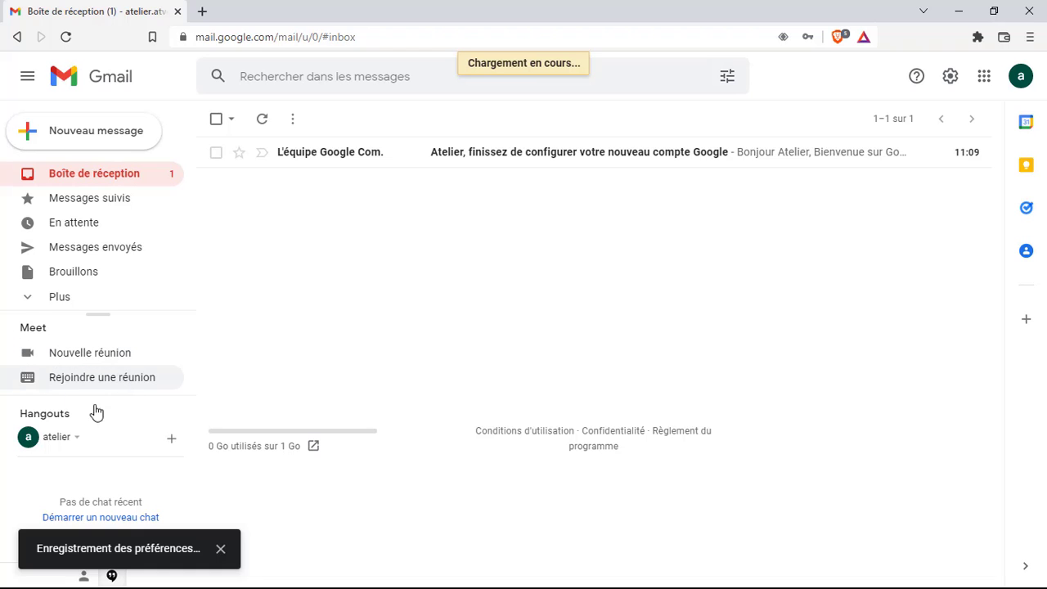
{"action": "left_click", "coordinate": [631, 161]}
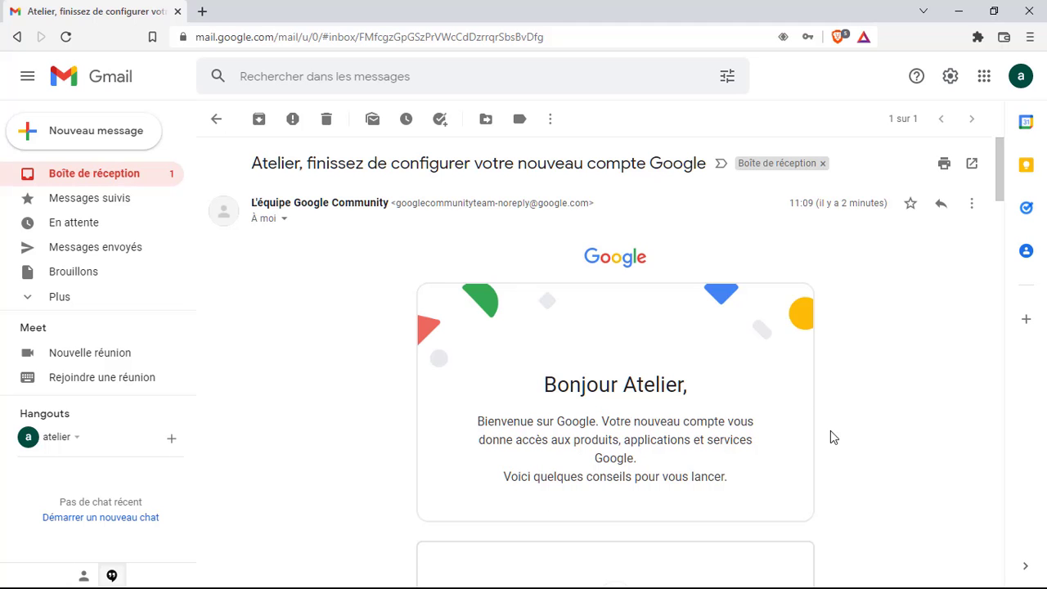
{"action": "scroll", "coordinate": [290, 371], "scroll_direction": "down", "scroll_amount": 4}
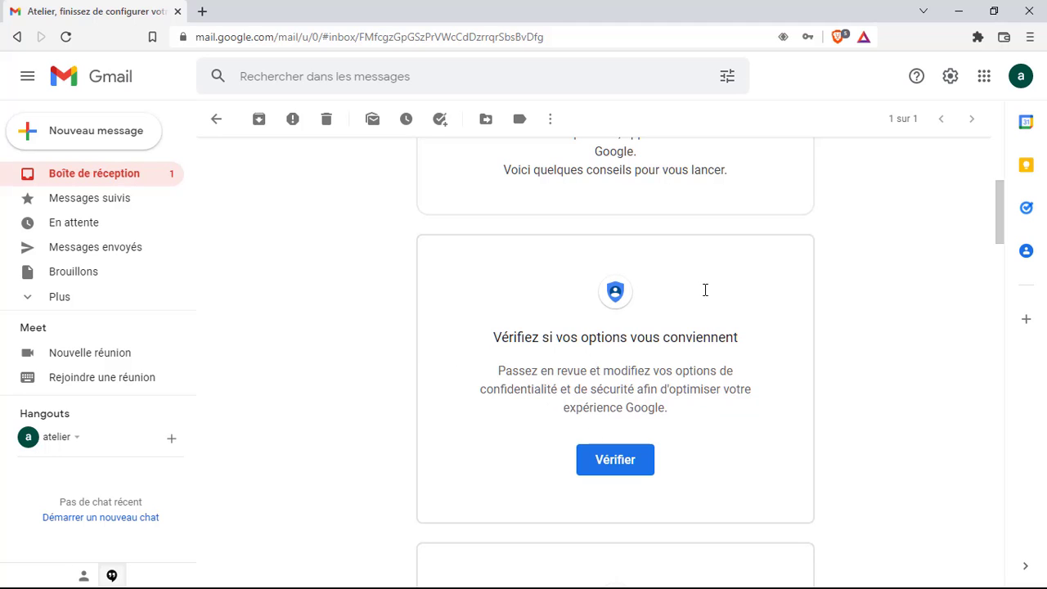
{"action": "scroll", "coordinate": [258, 335], "scroll_direction": "down", "scroll_amount": 4}
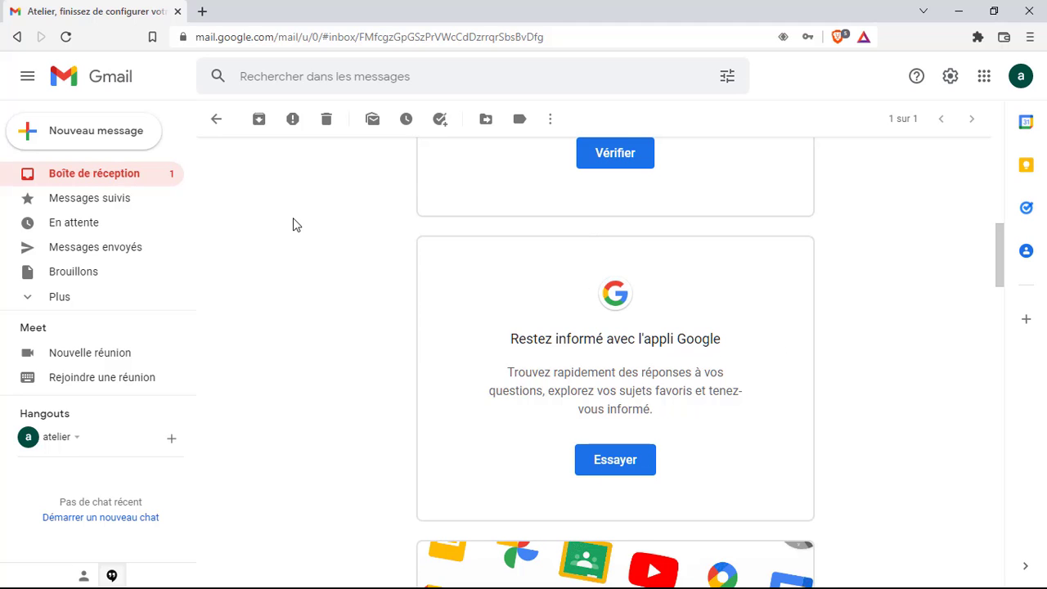
{"action": "scroll", "coordinate": [293, 218], "scroll_direction": "down", "scroll_amount": 3}
{"action": "scroll", "coordinate": [344, 246], "scroll_direction": "down", "scroll_amount": 1}
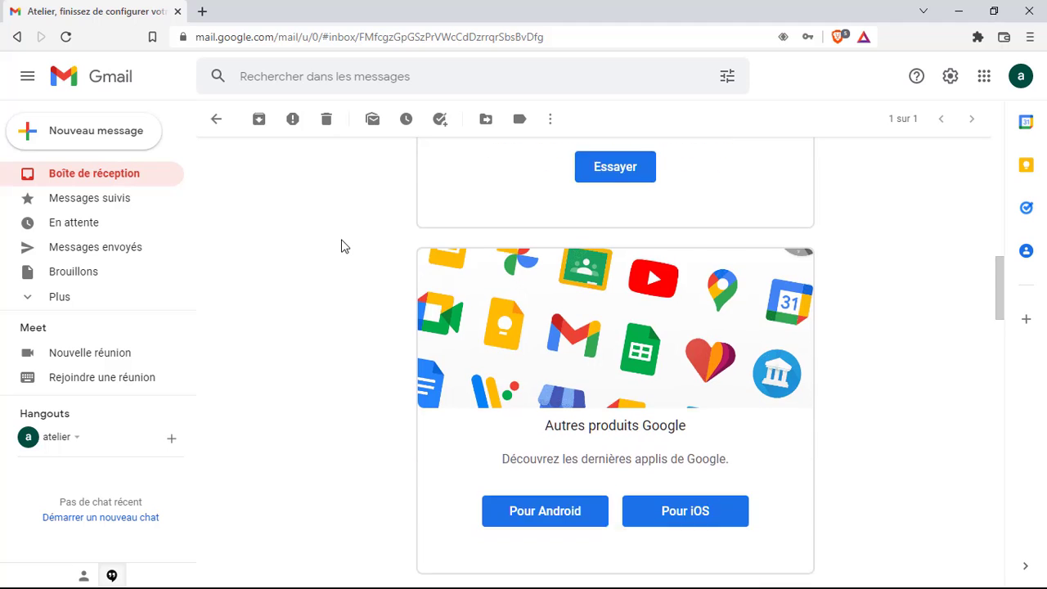
{"action": "scroll", "coordinate": [344, 245], "scroll_direction": "down", "scroll_amount": 1}
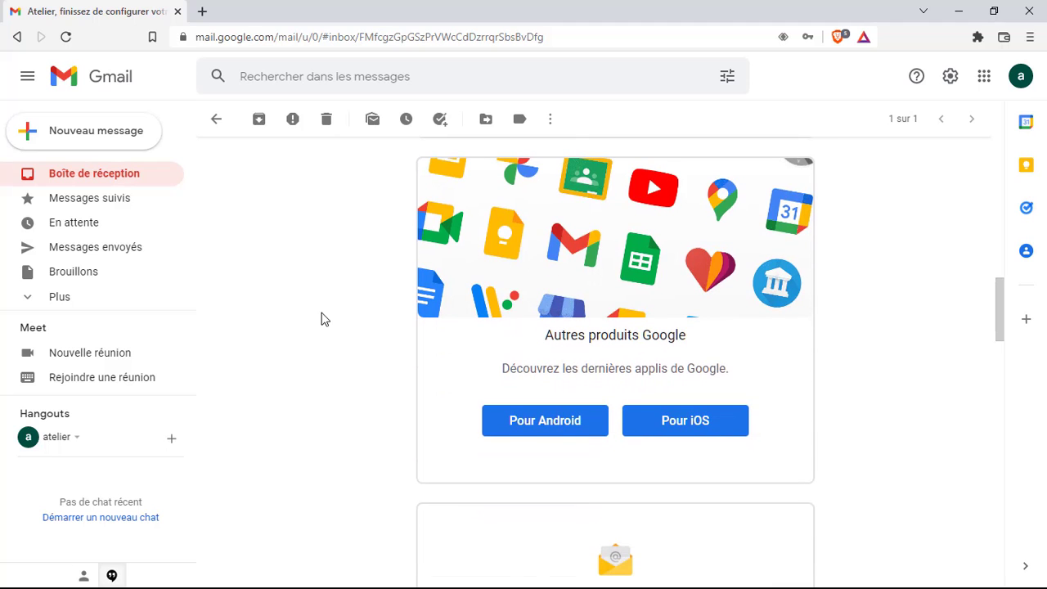
{"action": "scroll", "coordinate": [321, 320], "scroll_direction": "down", "scroll_amount": 2}
{"action": "scroll", "coordinate": [319, 317], "scroll_direction": "down", "scroll_amount": 2}
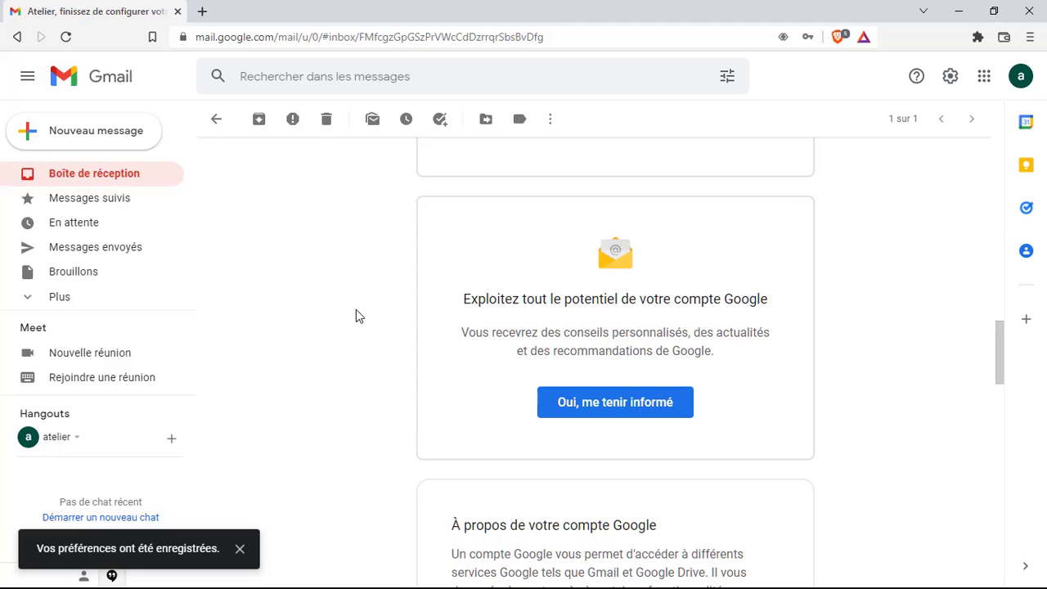
{"action": "scroll", "coordinate": [356, 316], "scroll_direction": "down", "scroll_amount": 2}
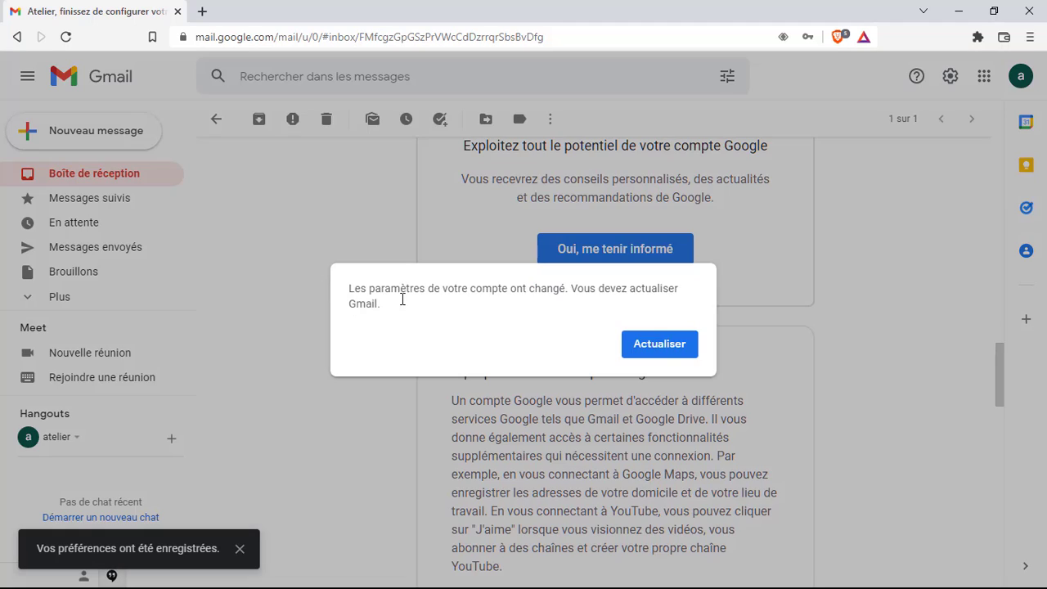
- Refresh Gmail to apply the changed account settings and expand the list of mail folders
{"action": "left_click", "coordinate": [644, 352]}
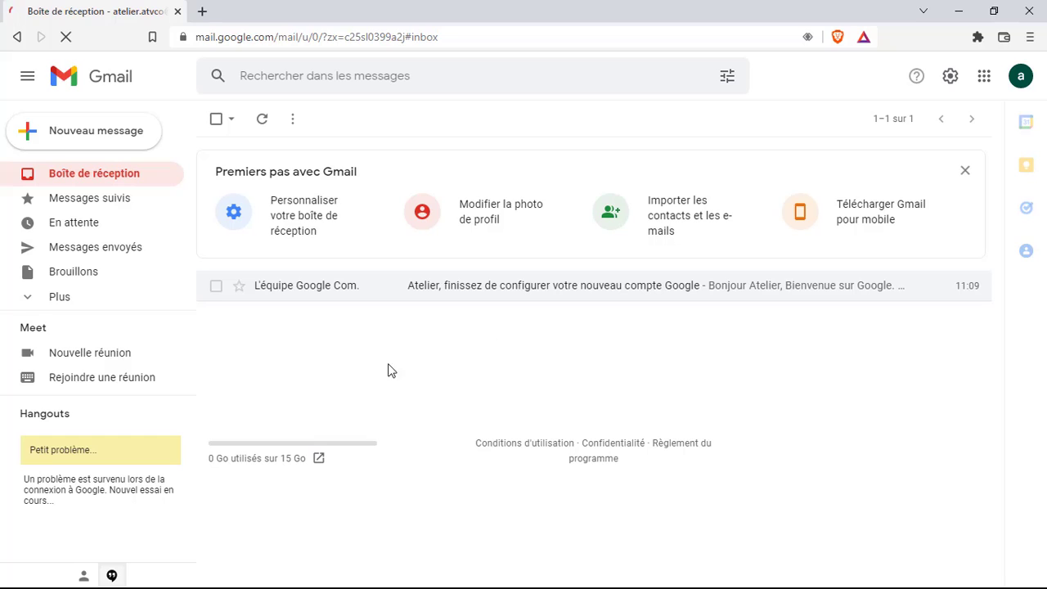
{"action": "left_click", "coordinate": [27, 298]}
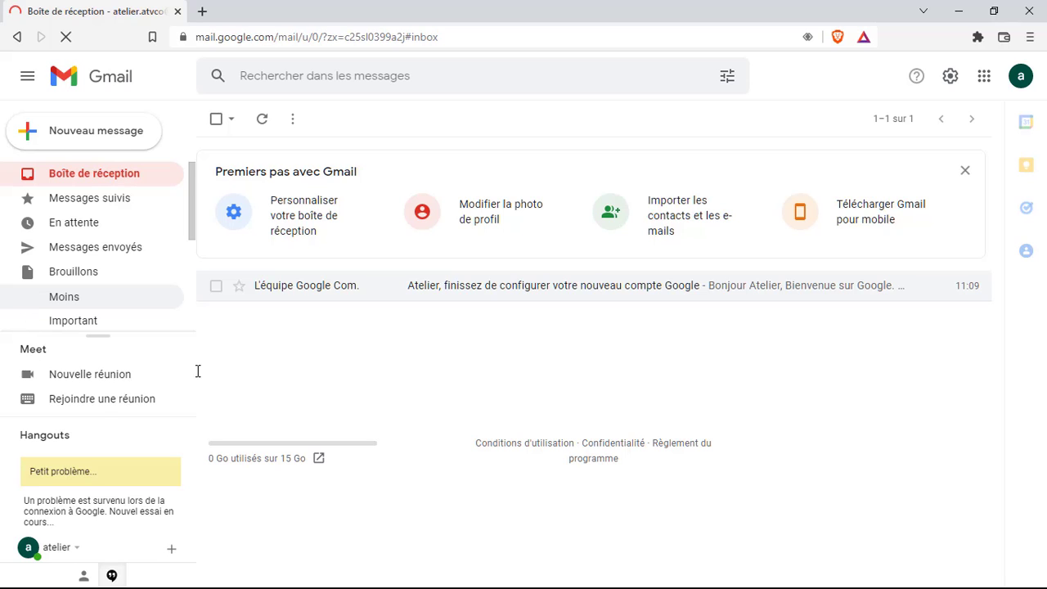
{"action": "left_click_drag", "start_coordinate": [191, 229], "coordinate": [196, 330]}
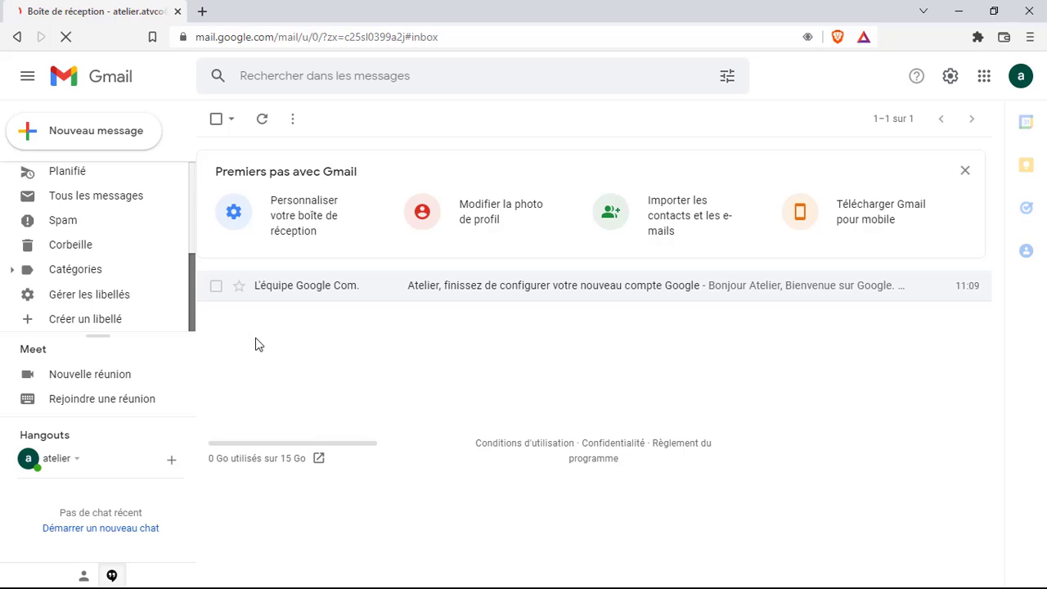
- Search the web for "camera wifi essai" in a new browser tab
{"action": "left_click", "coordinate": [202, 13]}
{"action": "left_click", "coordinate": [208, 37]}
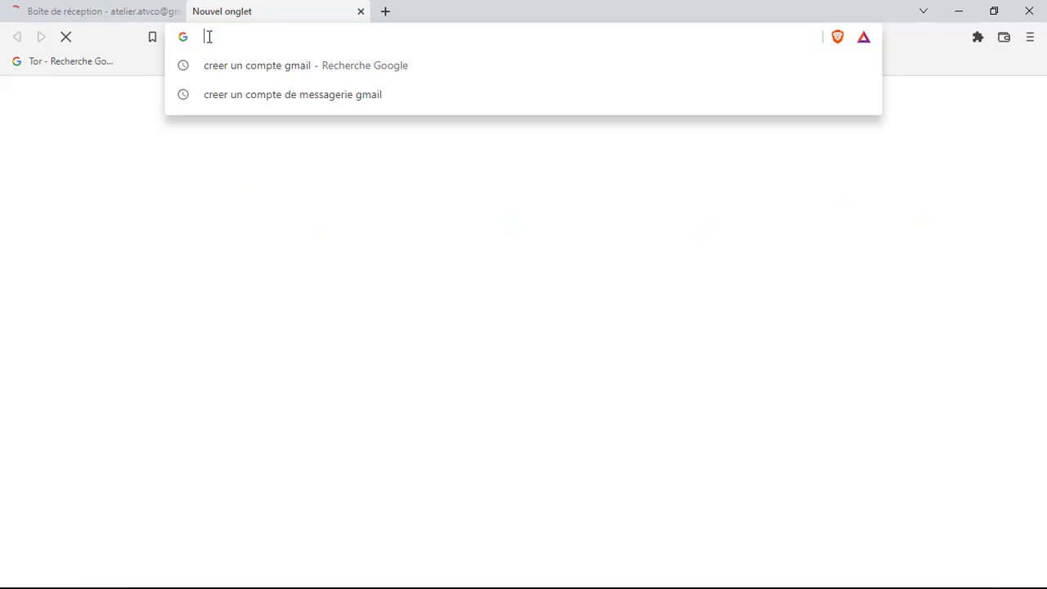
{"action": "type", "text": "camera w"}
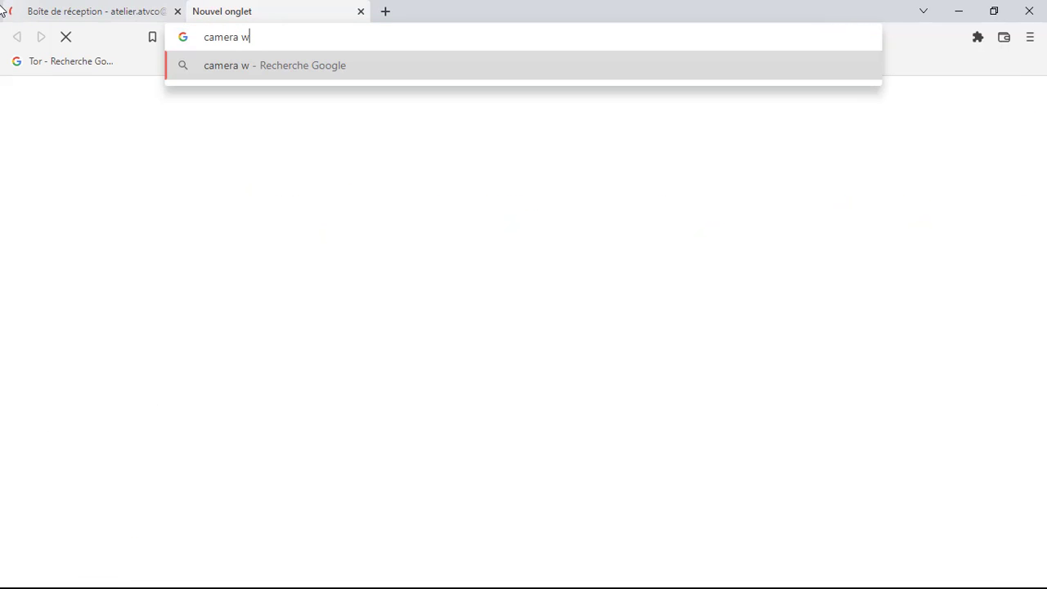
{"action": "type", "text": "ifi"}
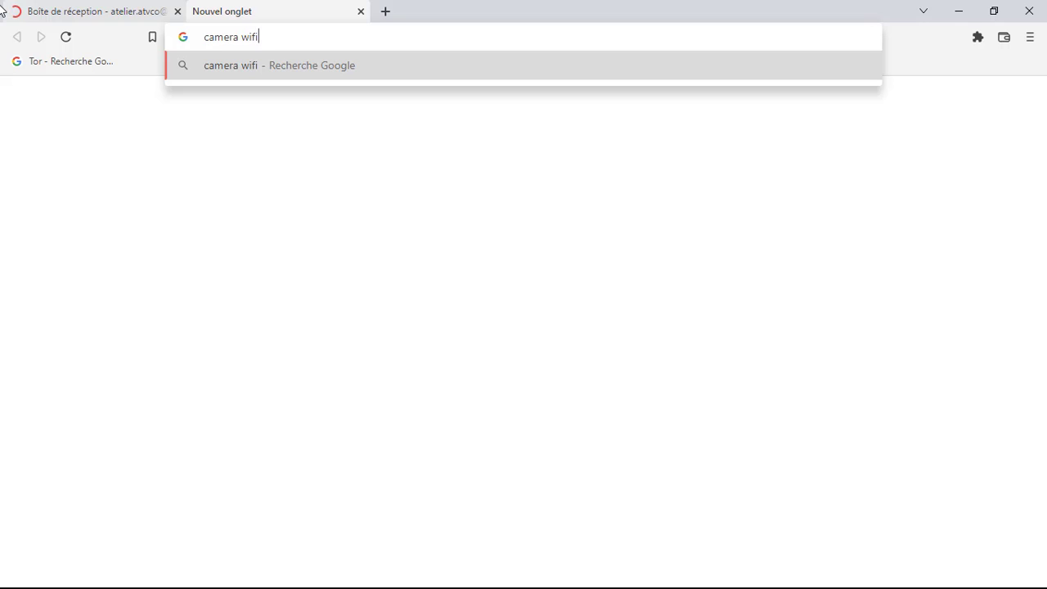
{"action": "type", "text": " essai"}
{"action": "key", "text": "Return"}
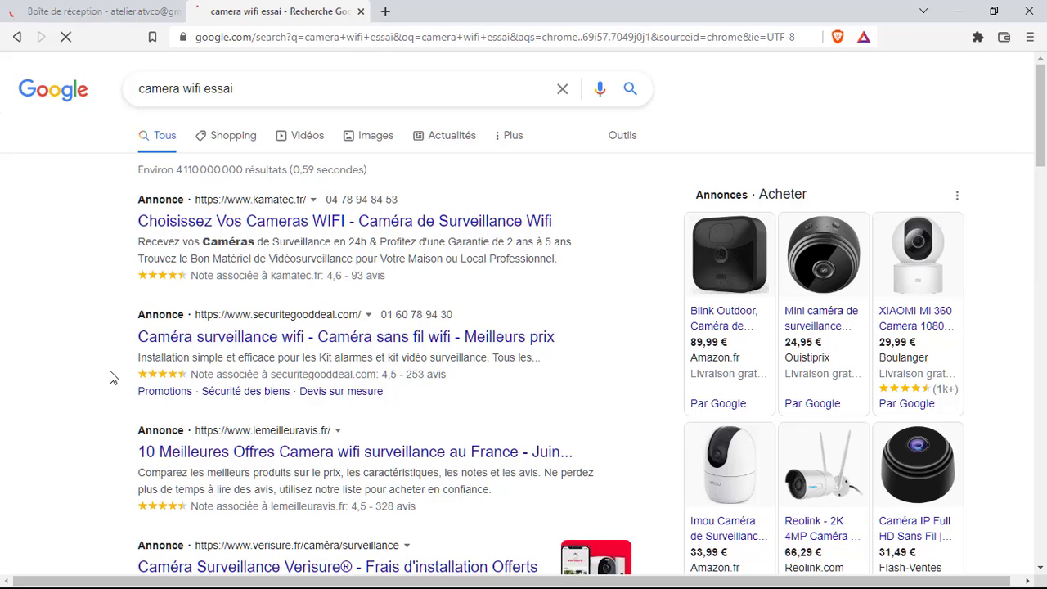
- Open the Les Numériques comparison of 67 surveillance cameras from the search results and skim through the article
{"action": "scroll", "coordinate": [106, 379], "scroll_direction": "down", "scroll_amount": 4}
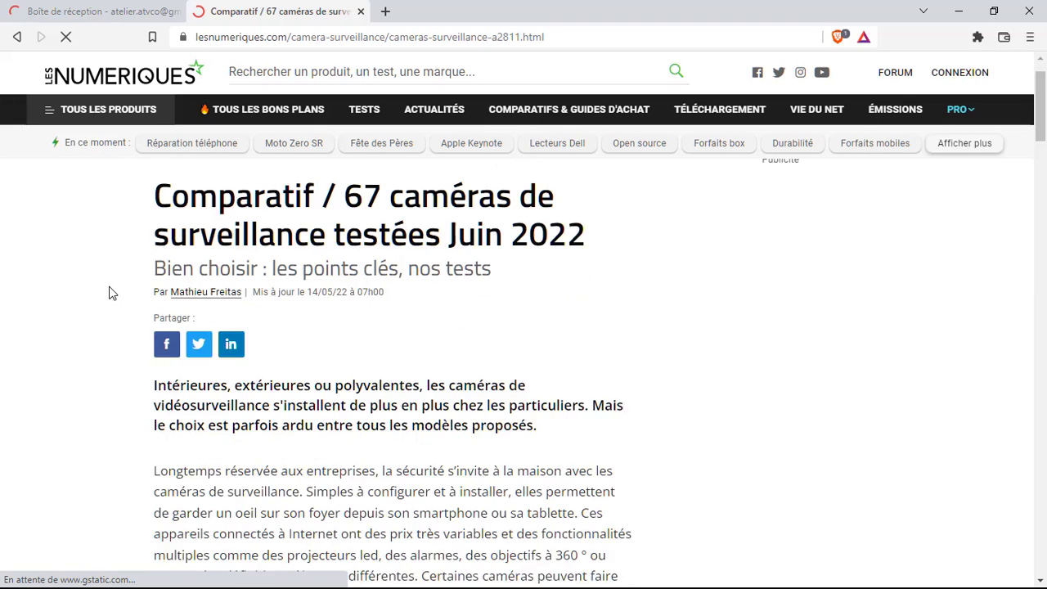
{"action": "scroll", "coordinate": [112, 293], "scroll_direction": "down", "scroll_amount": 2}
{"action": "scroll", "coordinate": [112, 293], "scroll_direction": "down", "scroll_amount": 5}
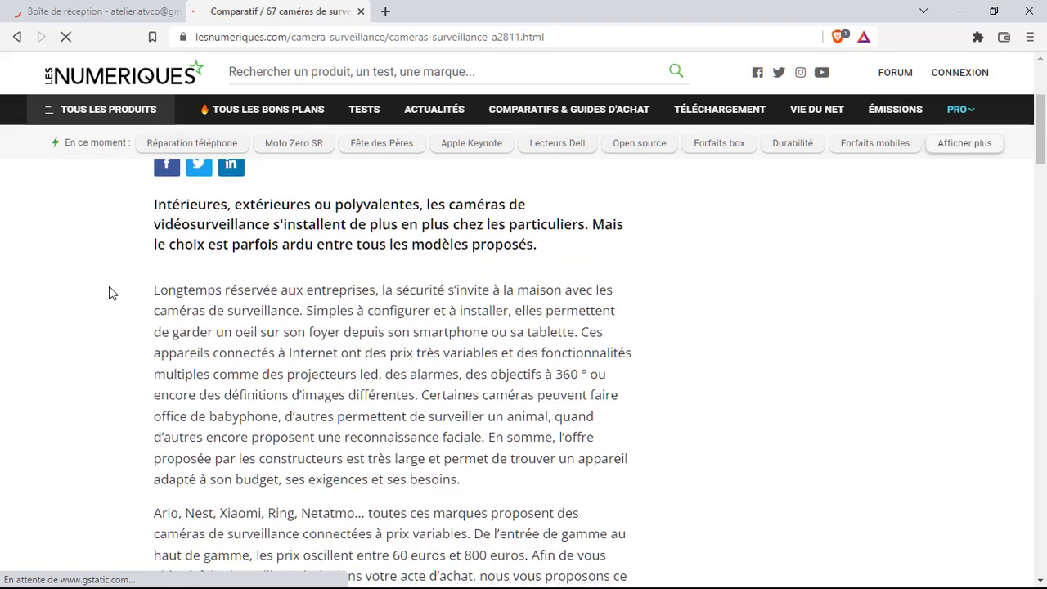
{"action": "scroll", "coordinate": [113, 292], "scroll_direction": "down", "scroll_amount": 3}
{"action": "scroll", "coordinate": [112, 293], "scroll_direction": "down", "scroll_amount": 8}
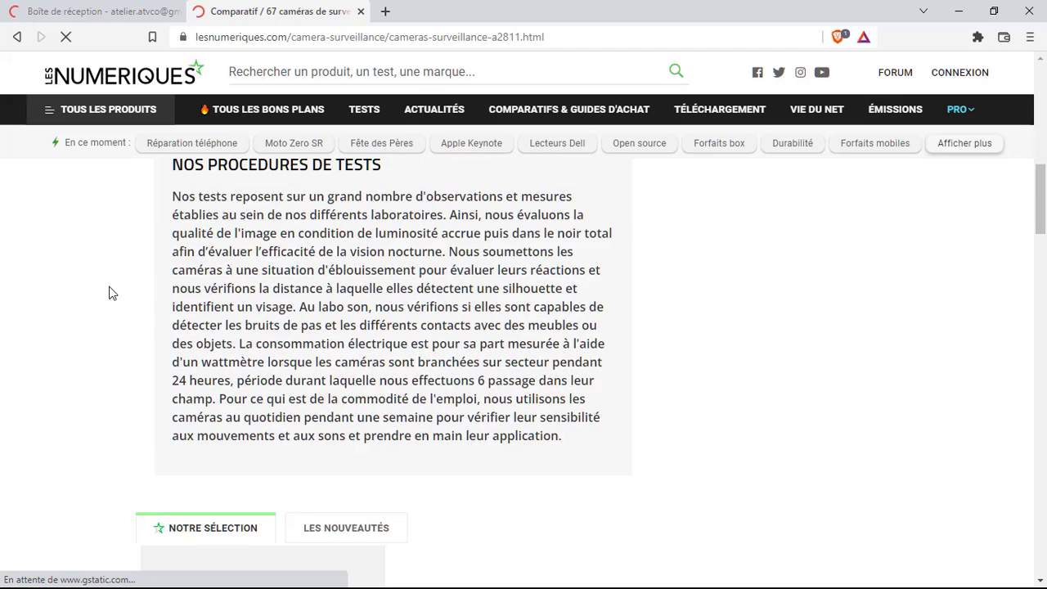
{"action": "scroll", "coordinate": [112, 293], "scroll_direction": "down", "scroll_amount": 2}
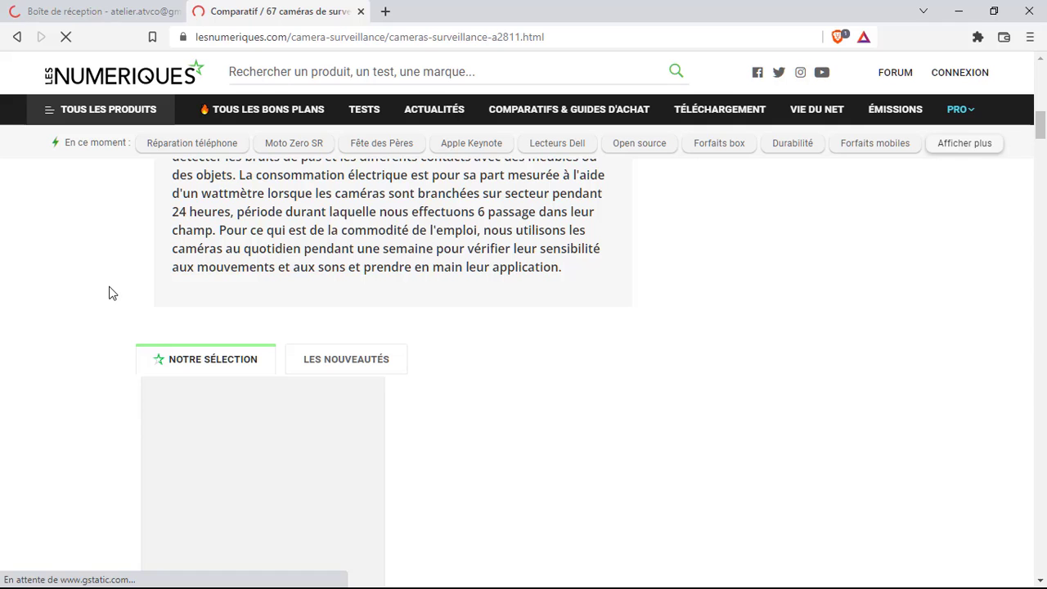
{"action": "scroll", "coordinate": [112, 293], "scroll_direction": "up", "scroll_amount": 3}
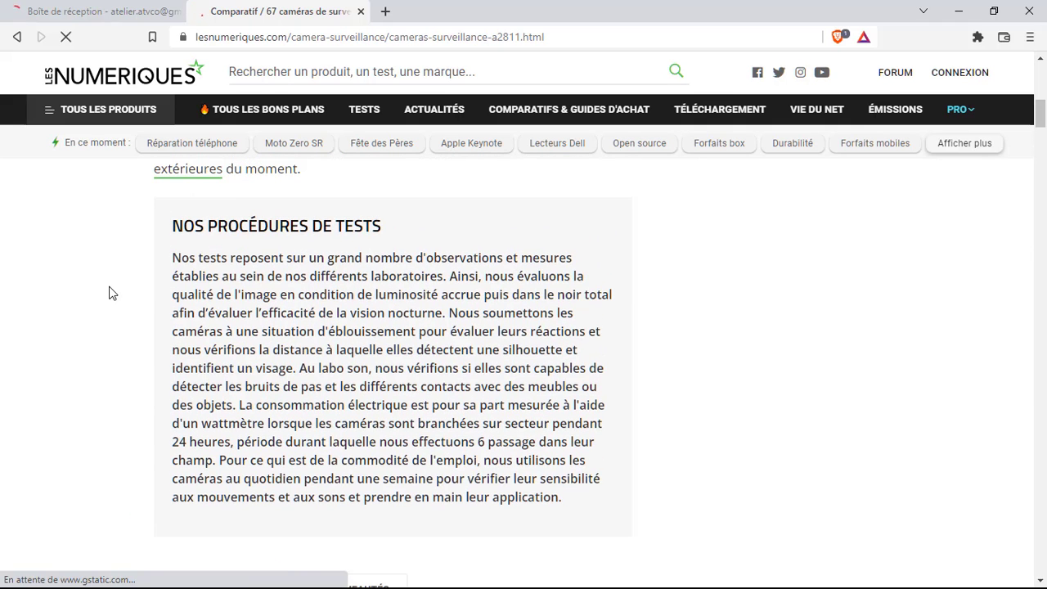
{"action": "scroll", "coordinate": [112, 292], "scroll_direction": "up", "scroll_amount": 8}
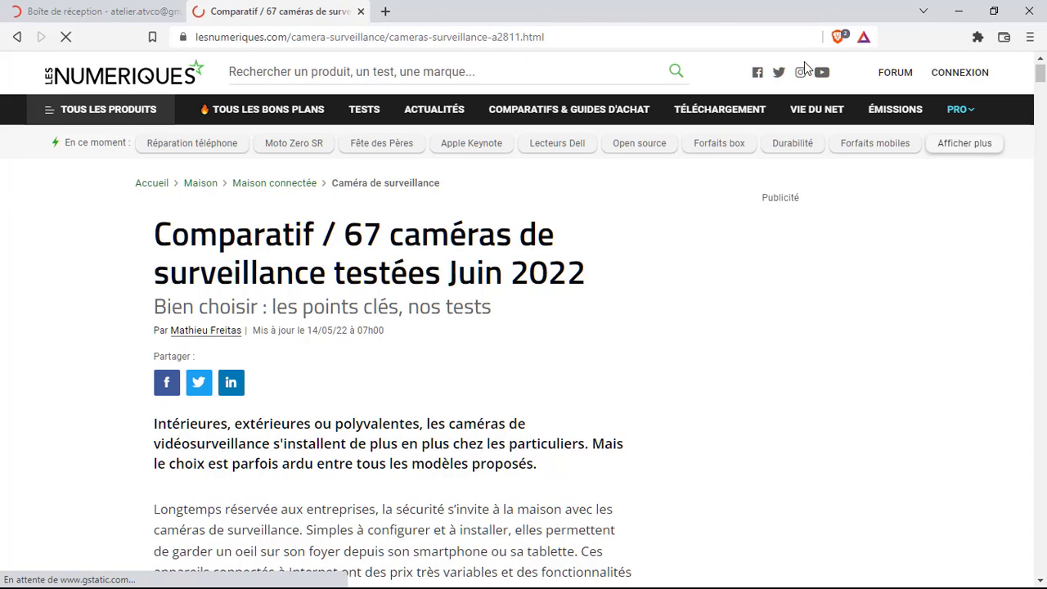
- Copy the full web address of the Les Numériques camera comparison
{"action": "left_click", "coordinate": [445, 39]}
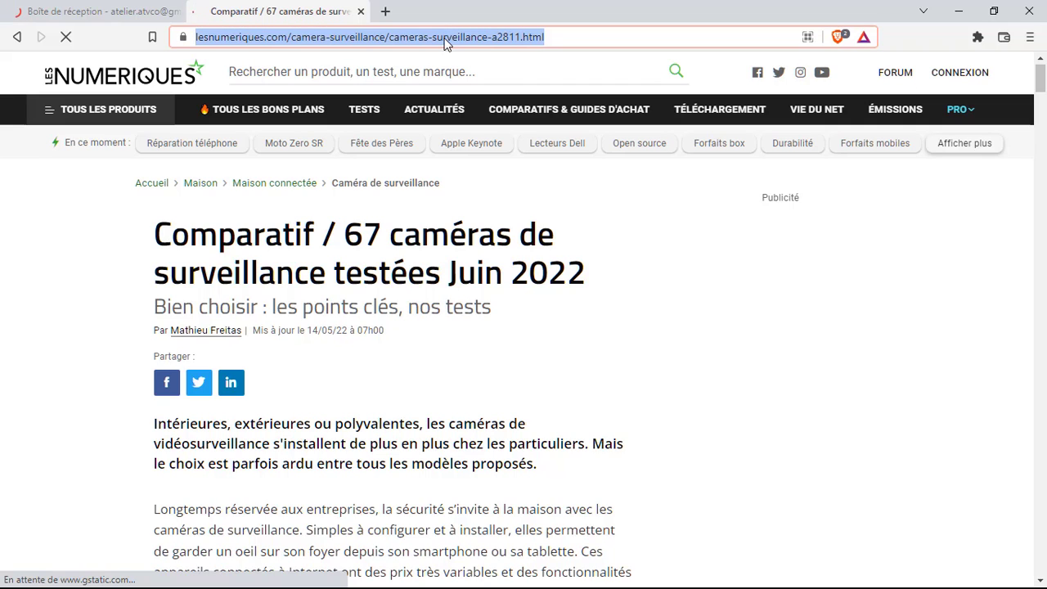
{"action": "right_click", "coordinate": [445, 39]}
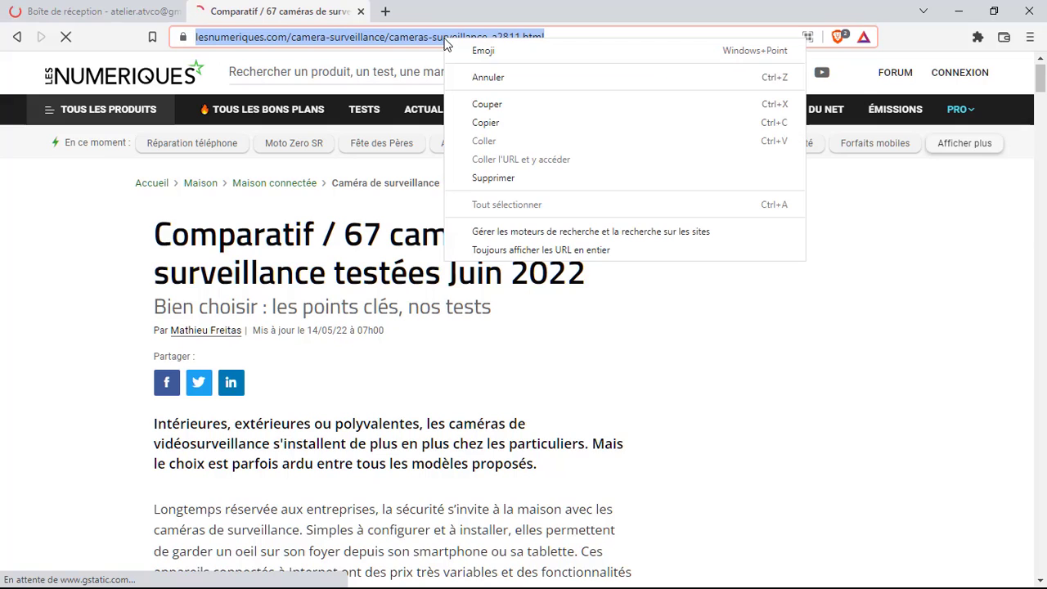
{"action": "left_click", "coordinate": [463, 124]}
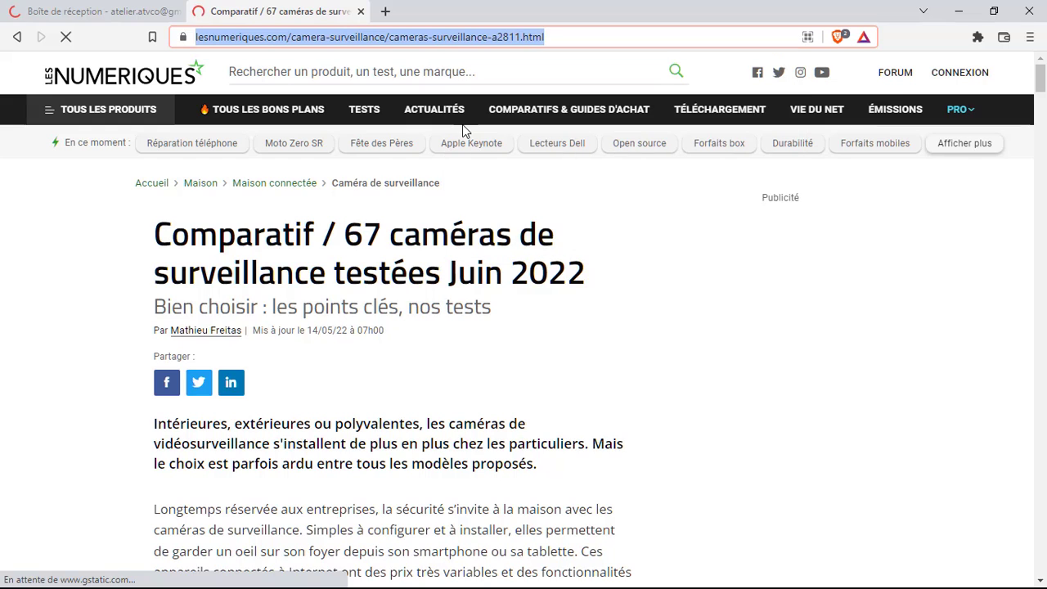
- Return to the Gmail inbox, start a new message and enter the recipient's e-mail address
{"action": "left_click", "coordinate": [146, 13]}
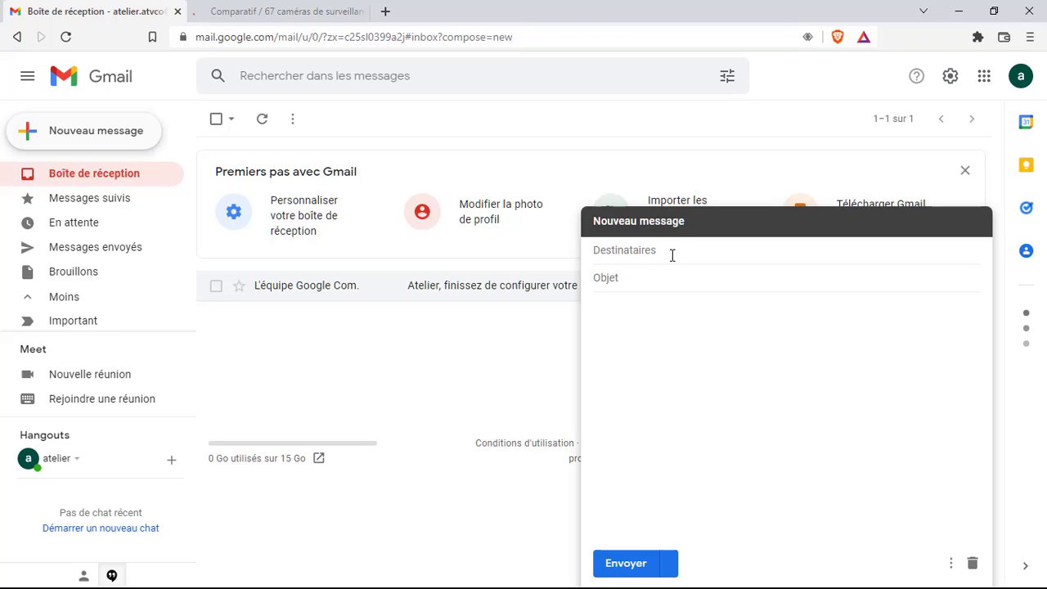
{"action": "left_click", "coordinate": [682, 253]}
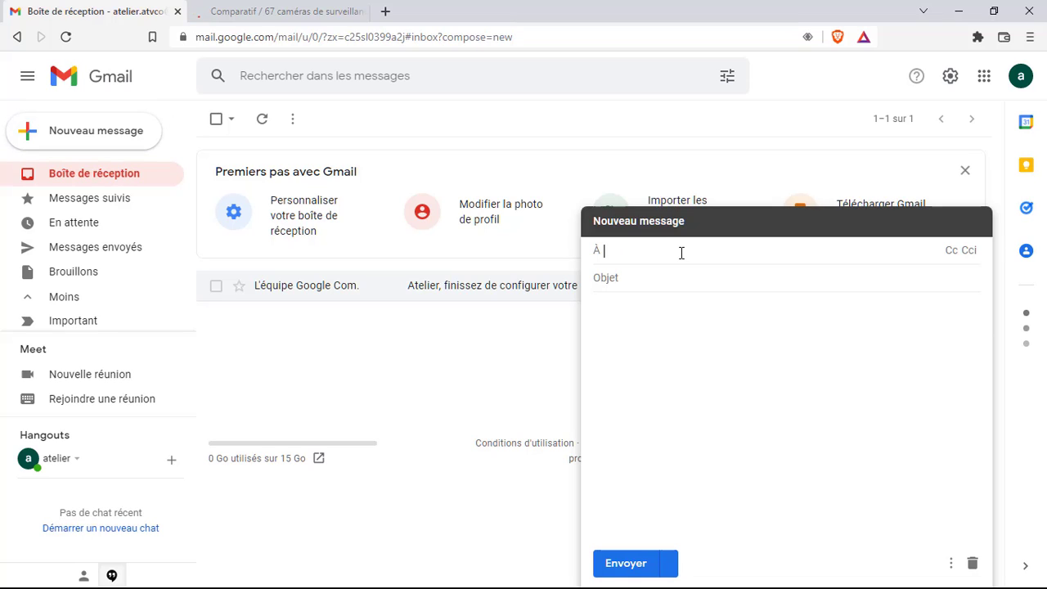
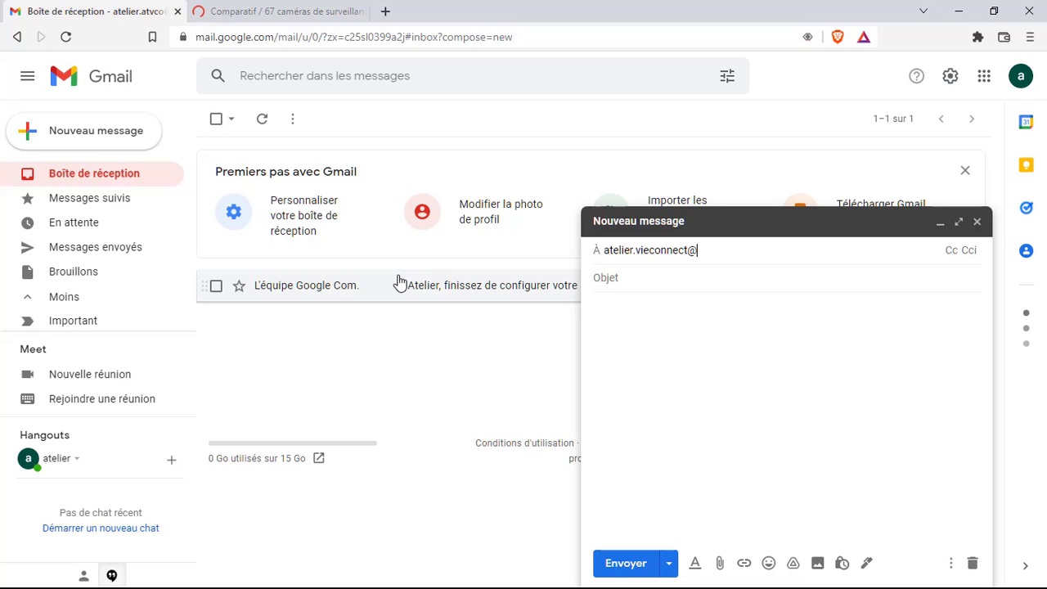
- Set the subject of the new message to "Camera wifi"
{"action": "left_click", "coordinate": [647, 279]}
{"action": "type", "text": "Camer"}
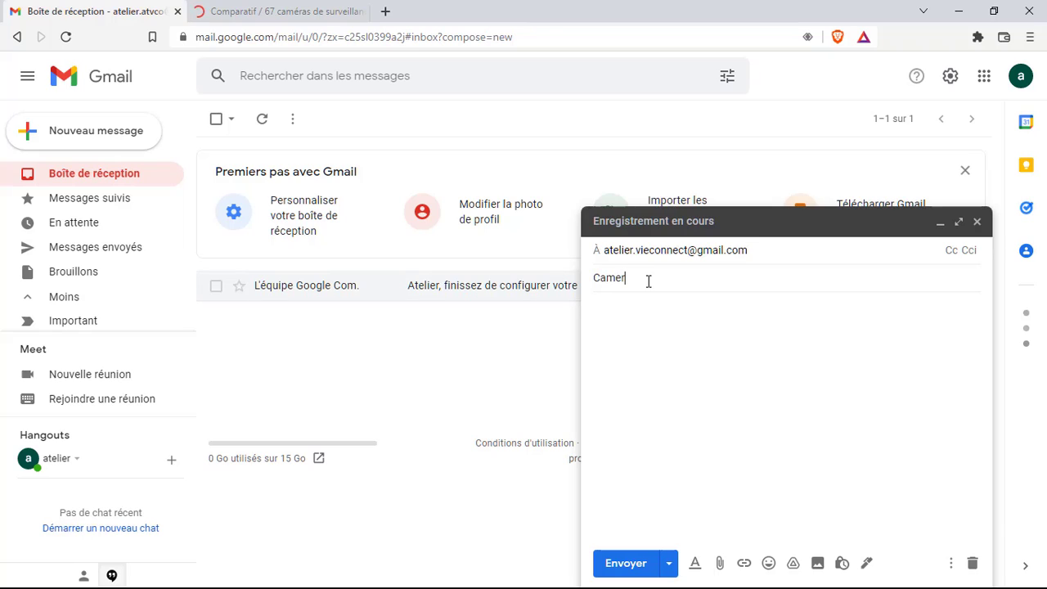
{"action": "type", "text": "qa"}
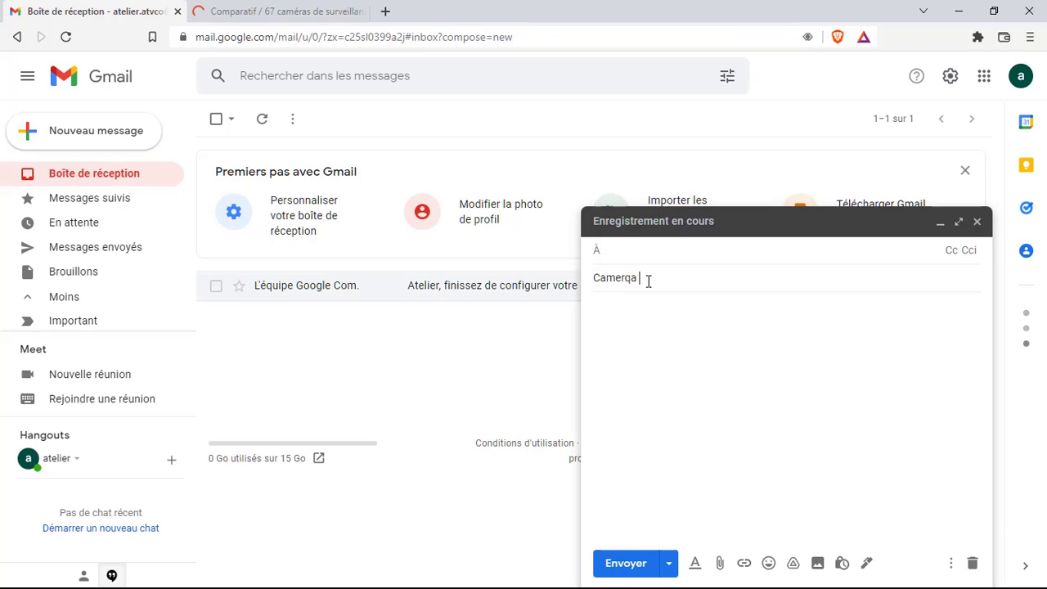
{"action": "key", "text": "BackSpace"}
{"action": "key", "text": "BackSpace"}
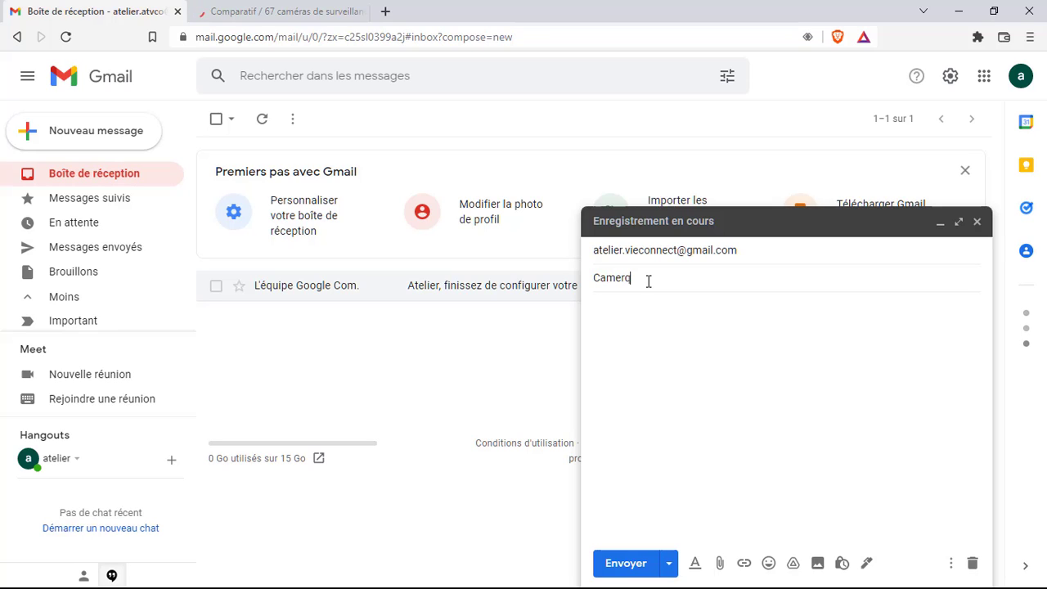
{"action": "key", "text": "BackSpace"}
{"action": "type", "text": "a"}
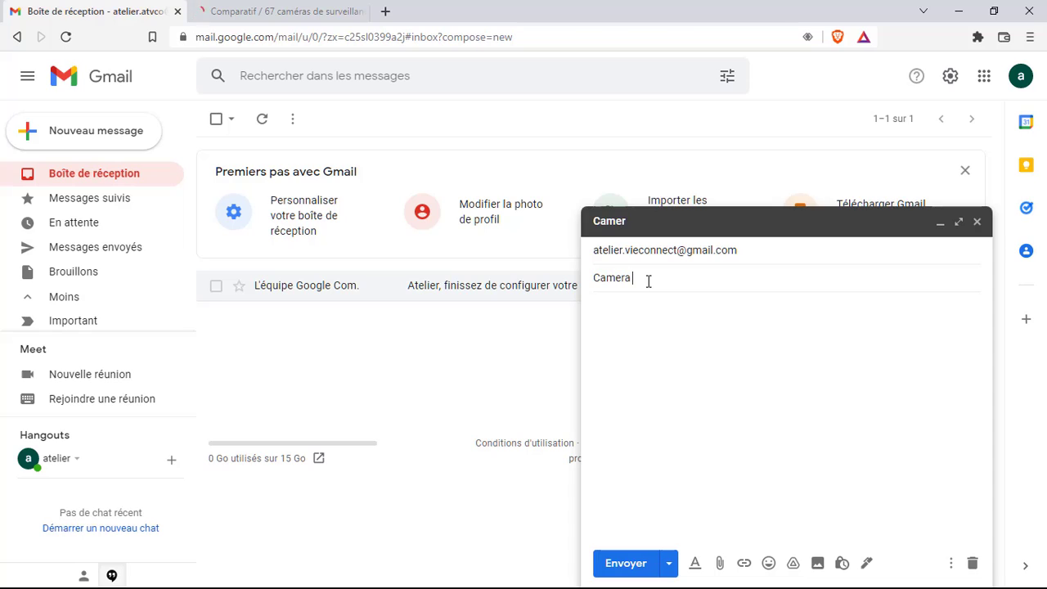
{"action": "type", "text": " wifi"}
- Write "Voici l'article dont on a parlé :" as the opening line of the message body
{"action": "left_click", "coordinate": [709, 323]}
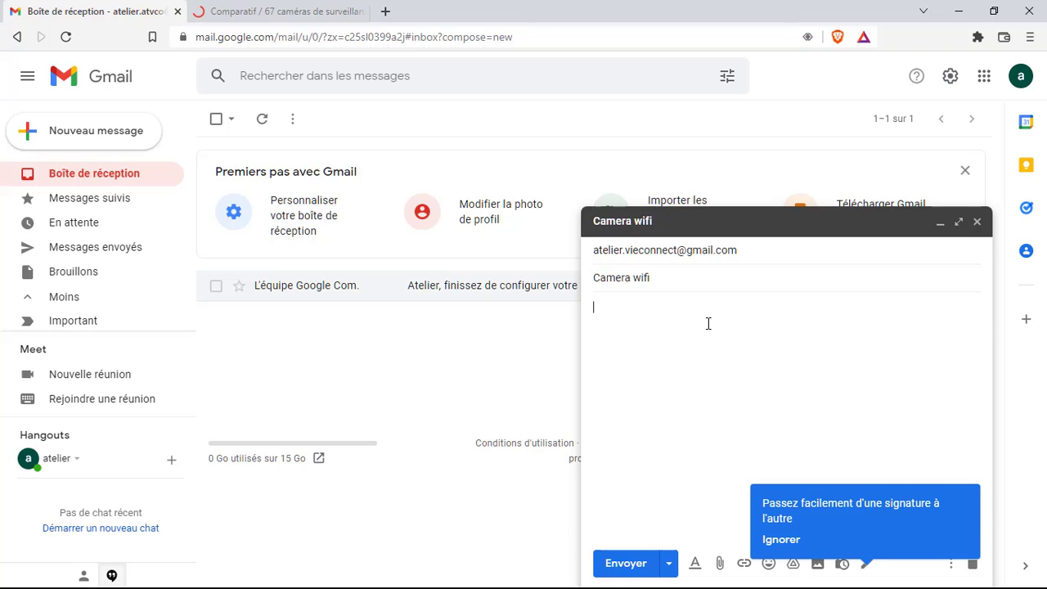
{"action": "type", "text": "Voici l'artic"}
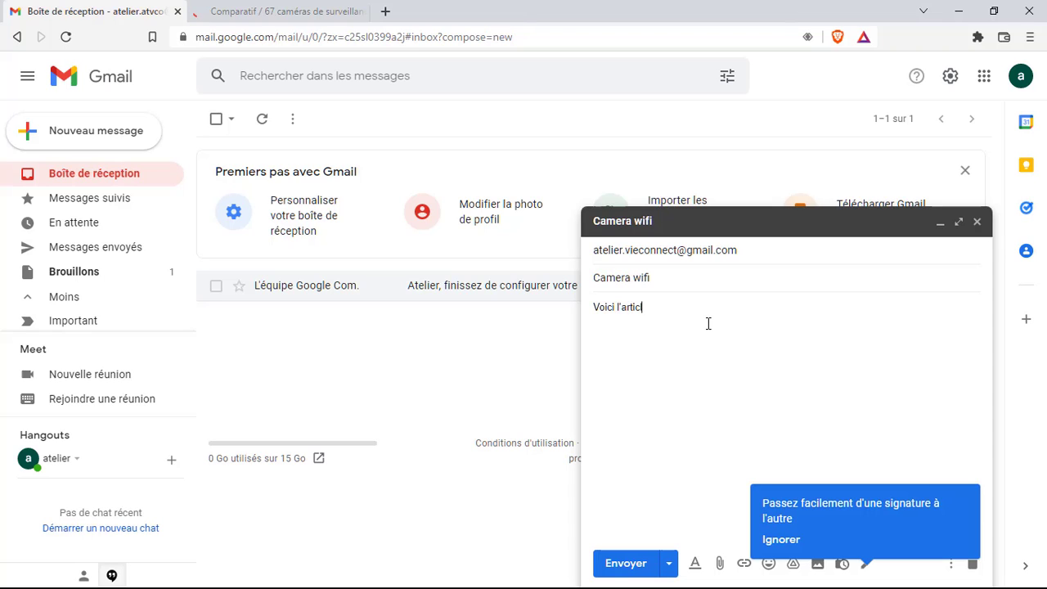
{"action": "type", "text": "le dont on a parlé :"}
- Paste the copied article address below the opening line and close the message with "A+" after a blank line
{"action": "right_click", "coordinate": [652, 336]}
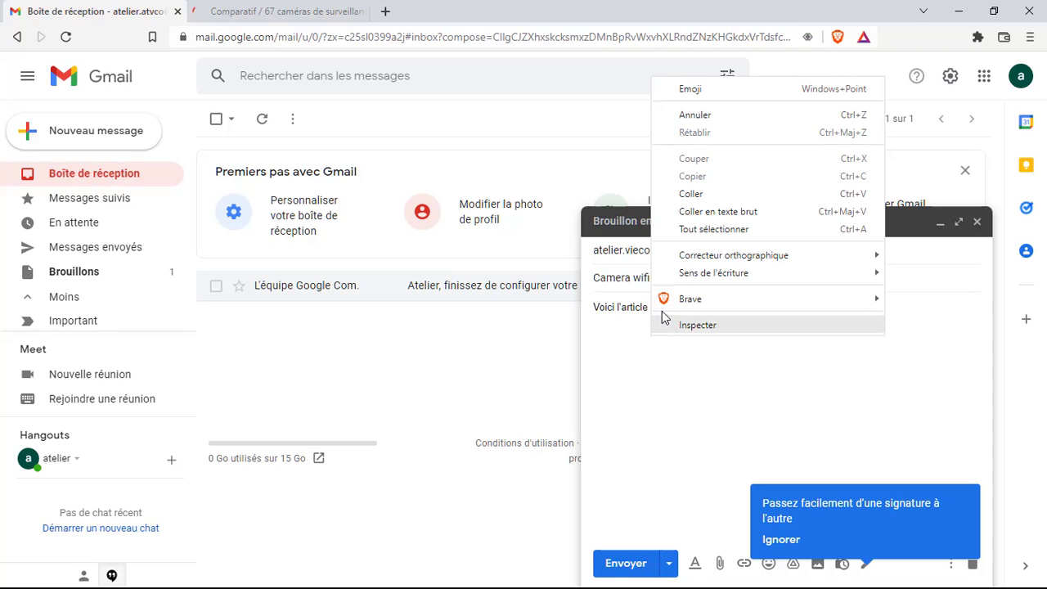
{"action": "left_click", "coordinate": [734, 195]}
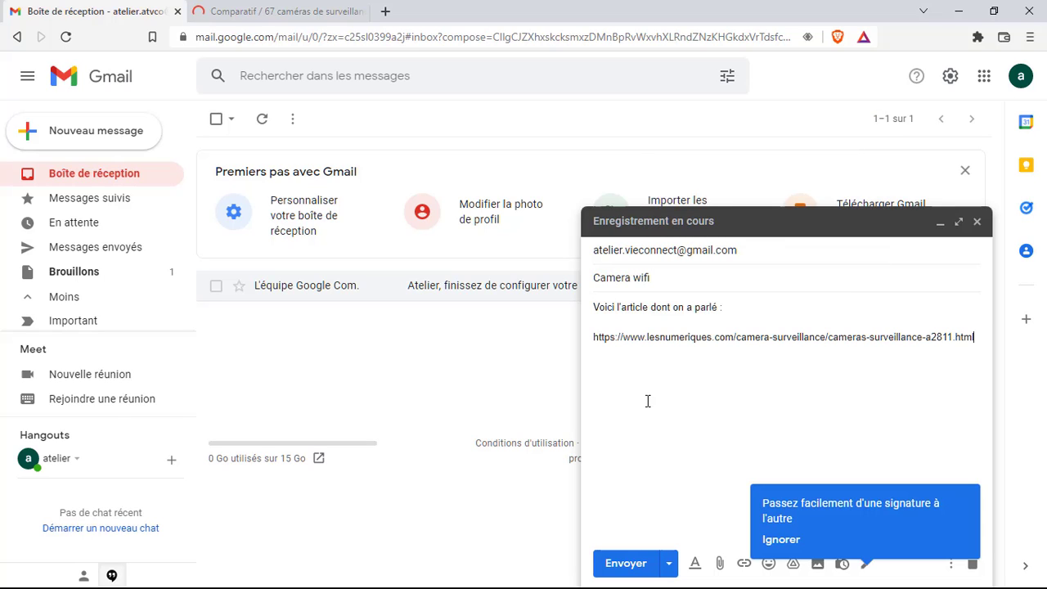
{"action": "key", "text": "Return"}
{"action": "key", "text": "Return"}
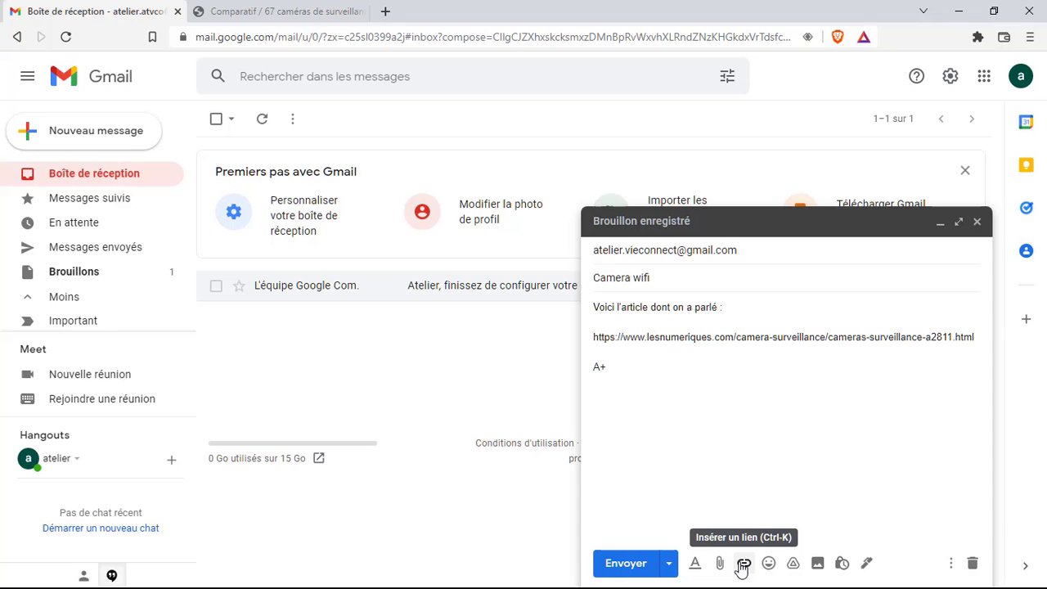
- Insert a link after "A+" with the display text "voilà :" and the copied article address, testing it before confirming
{"action": "left_click", "coordinate": [743, 564]}
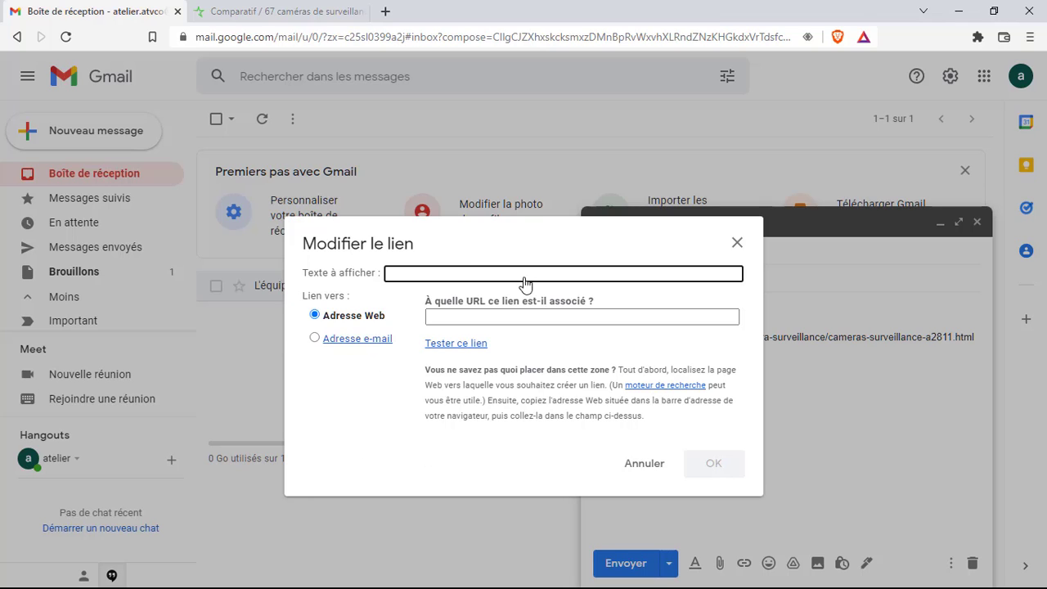
{"action": "type", "text": "voilà :"}
{"action": "left_click", "coordinate": [475, 317]}
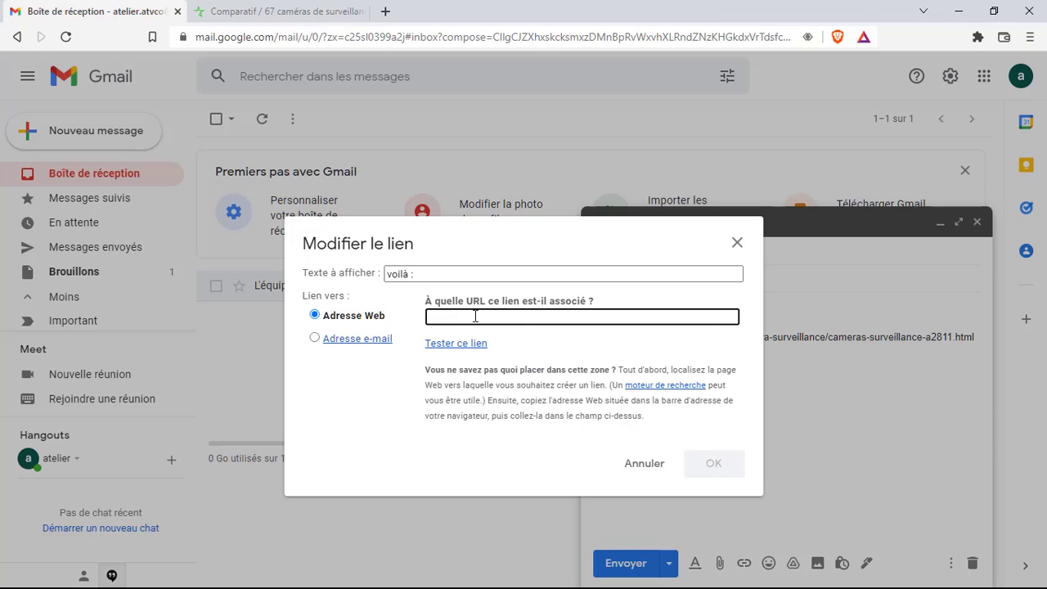
{"action": "key", "text": "ctrl+v"}
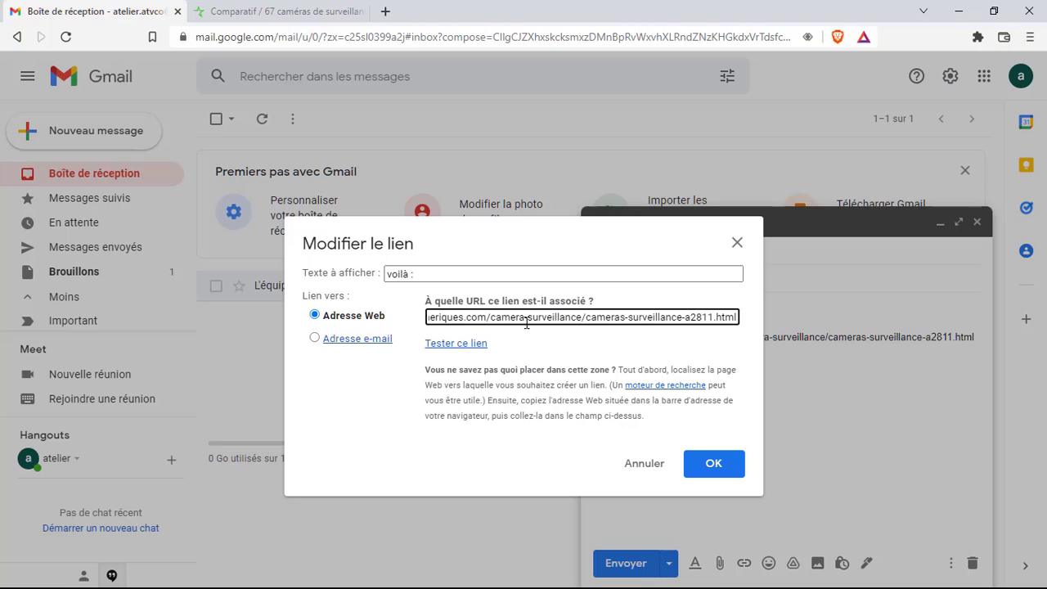
{"action": "left_click", "coordinate": [472, 350]}
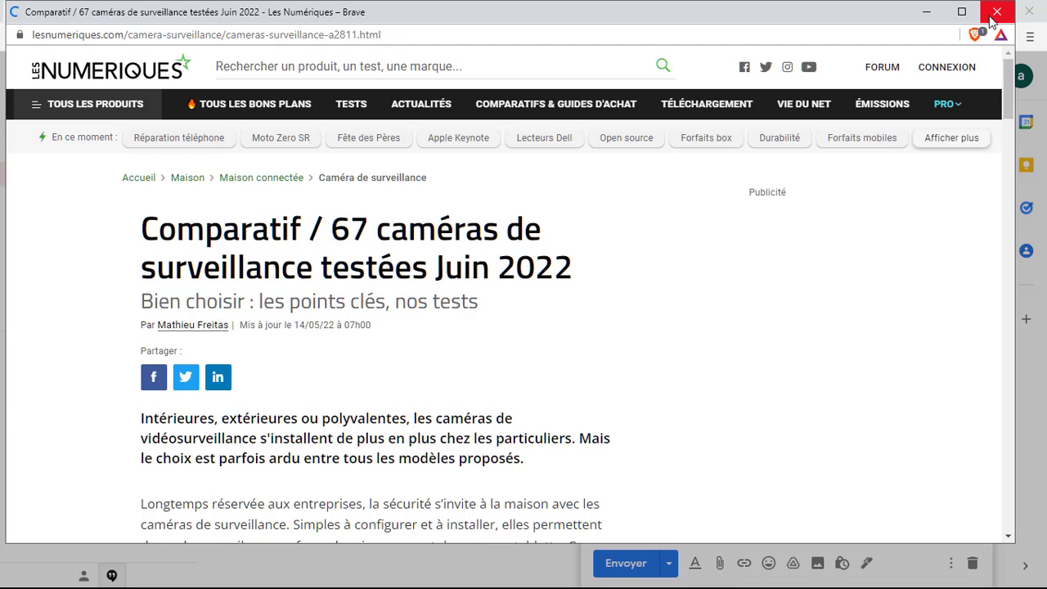
{"action": "left_click", "coordinate": [996, 14]}
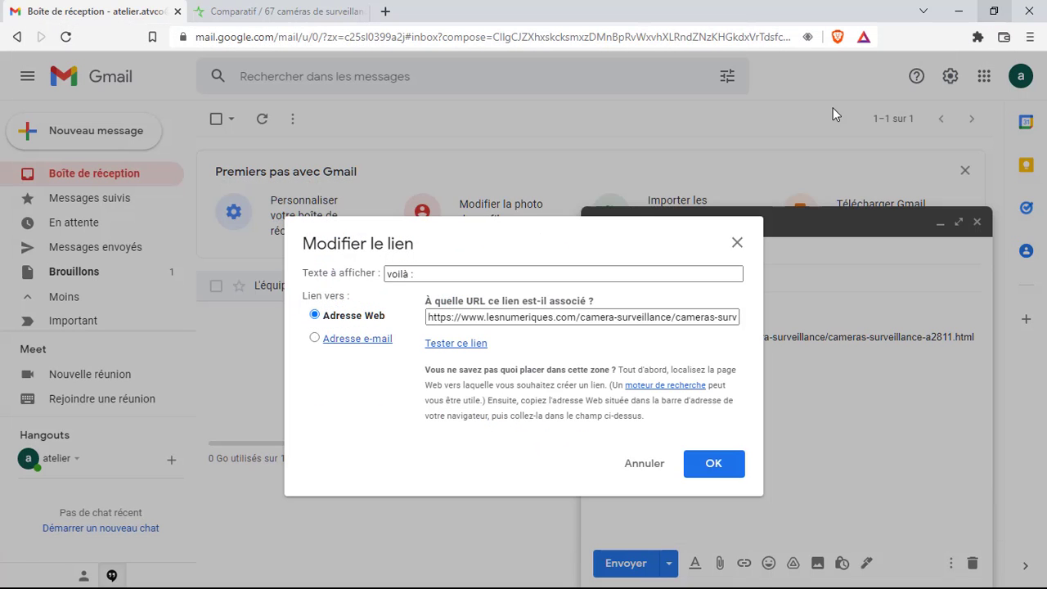
{"action": "left_click", "coordinate": [716, 465]}
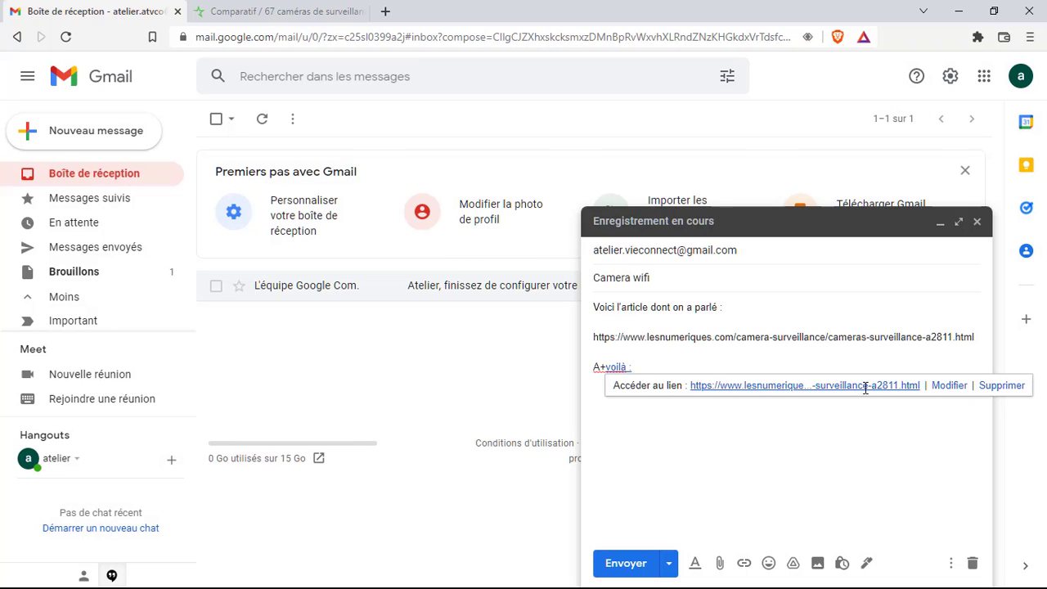
- Move the "voilà :" link onto its own line, separated from "A+" by a blank line
{"action": "left_click", "coordinate": [653, 459]}
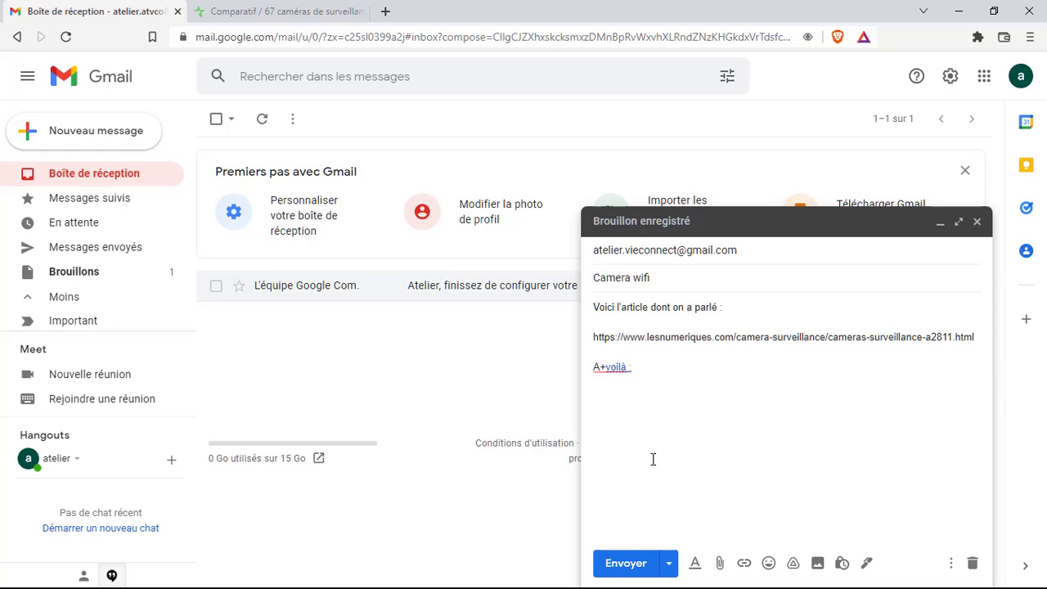
{"action": "left_click", "coordinate": [603, 367]}
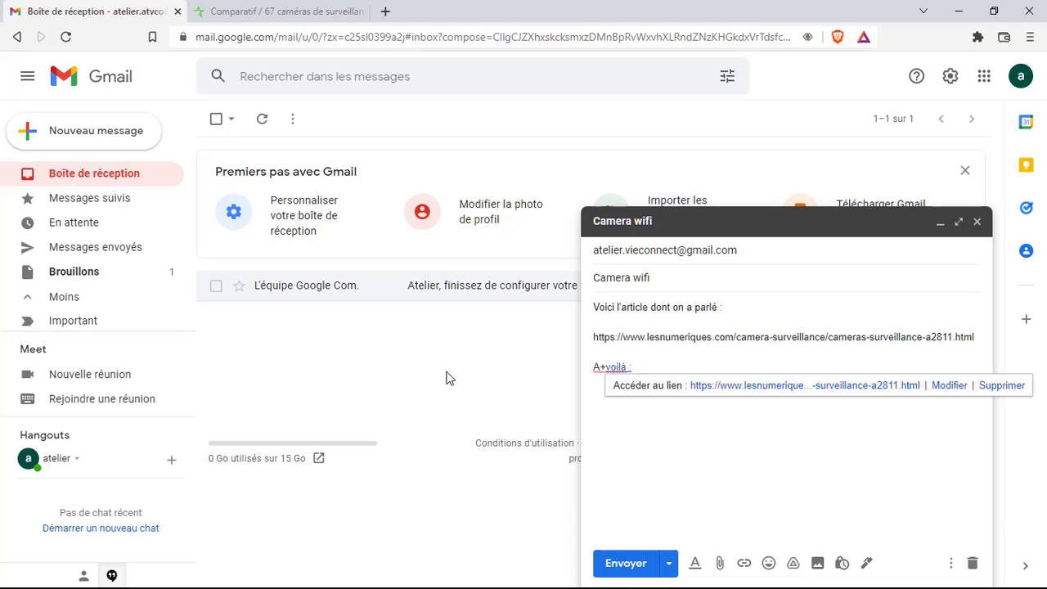
{"action": "key", "text": "Return"}
{"action": "key", "text": "Return"}
{"action": "left_click", "coordinate": [677, 433]}
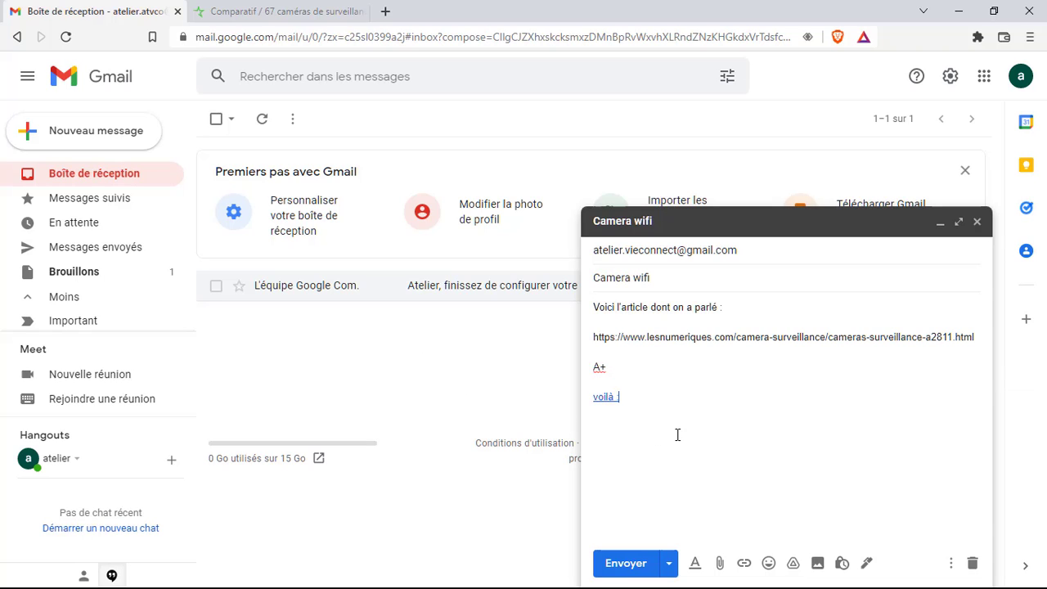
- Check which web address the "voilà :" link in the message points to
{"action": "left_click", "coordinate": [609, 398]}
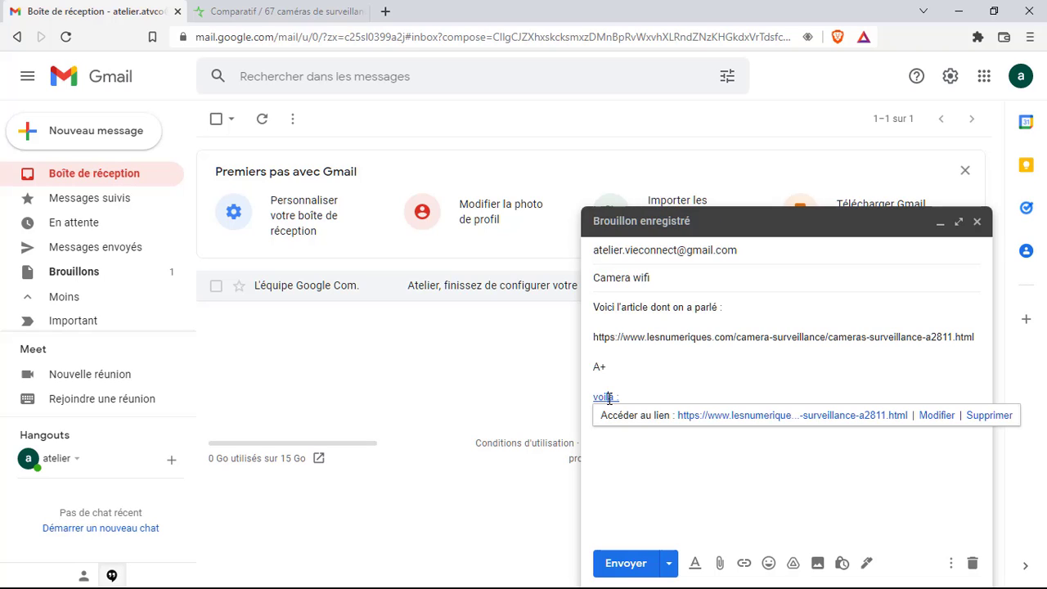
{"action": "left_click", "coordinate": [690, 451]}
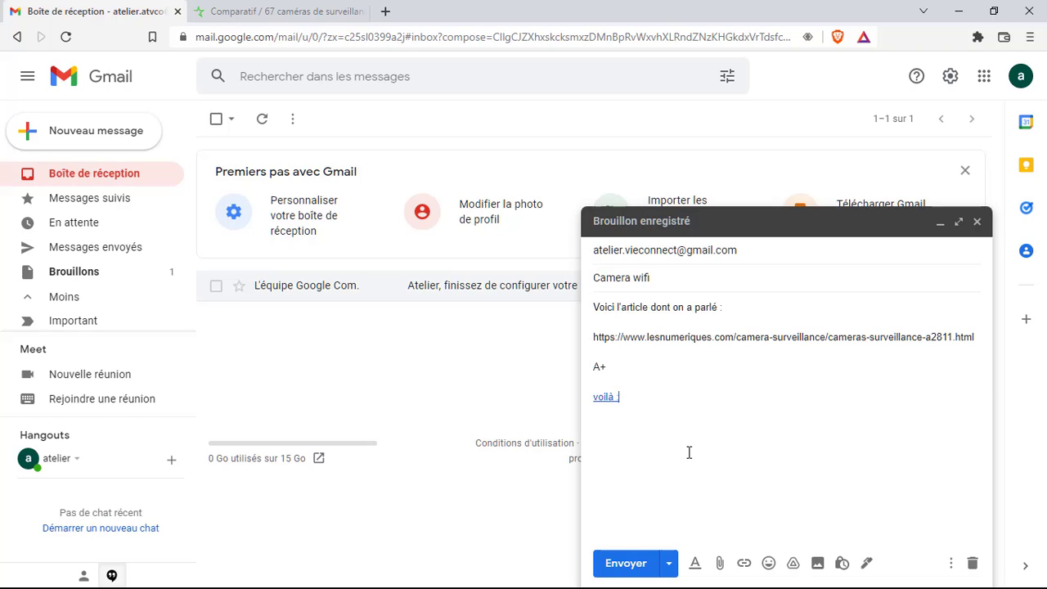
{"action": "left_click", "coordinate": [604, 399]}
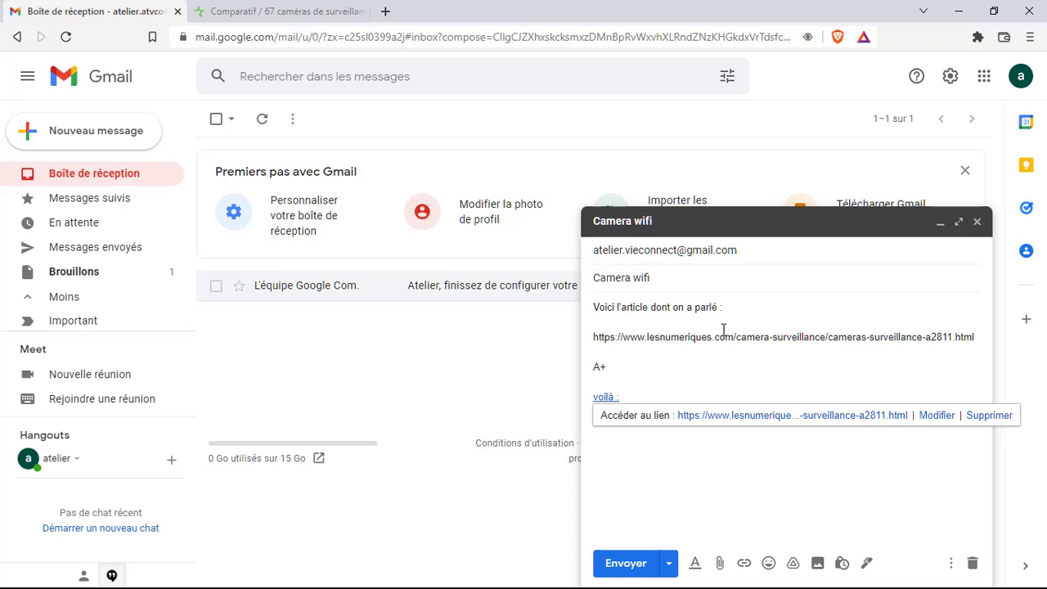
- Send the "Camera wifi" message
{"action": "left_click", "coordinate": [626, 564]}
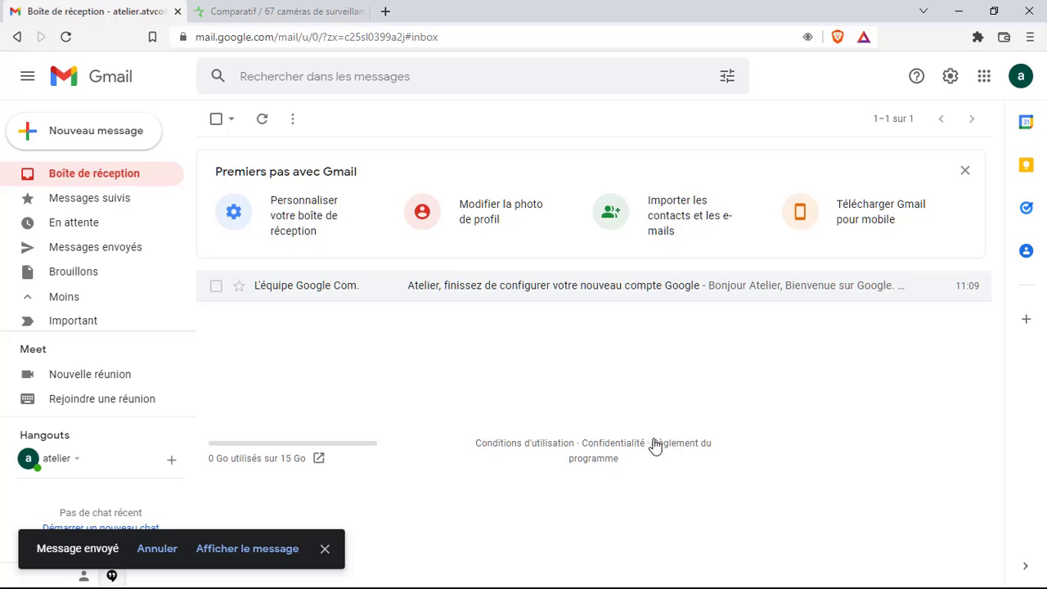
- Look at the Google account's profile options and browse the list of available Google applications
{"action": "left_click", "coordinate": [1021, 79]}
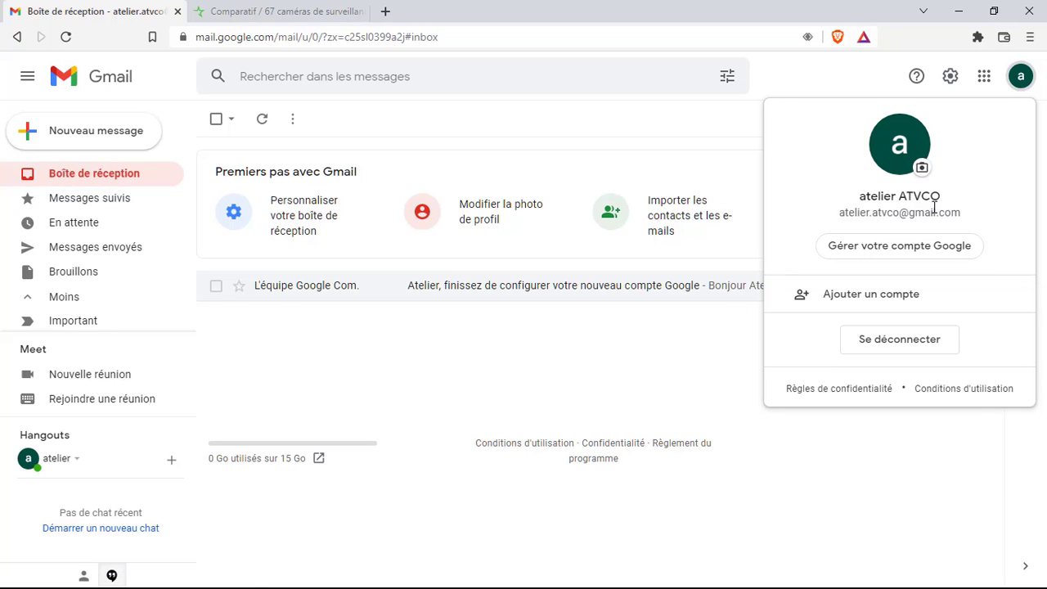
{"action": "left_click", "coordinate": [986, 77]}
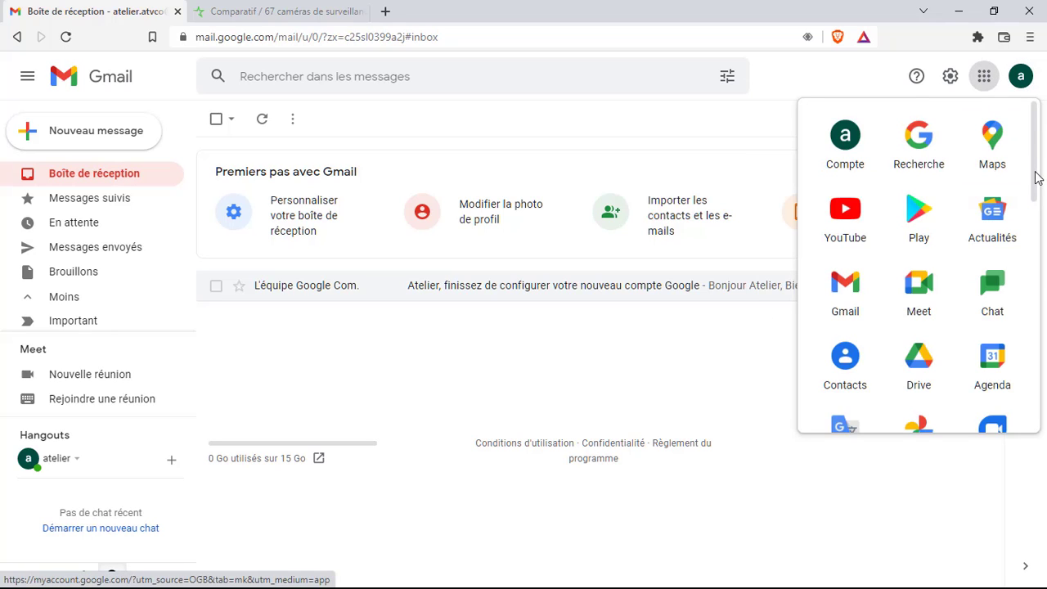
{"action": "mouse_move", "coordinate": [1037, 178]}
{"action": "left_mouse_down"}
{"action": "mouse_move", "coordinate": [1044, 421]}
{"action": "mouse_move", "coordinate": [1045, 161]}
{"action": "left_mouse_up"}
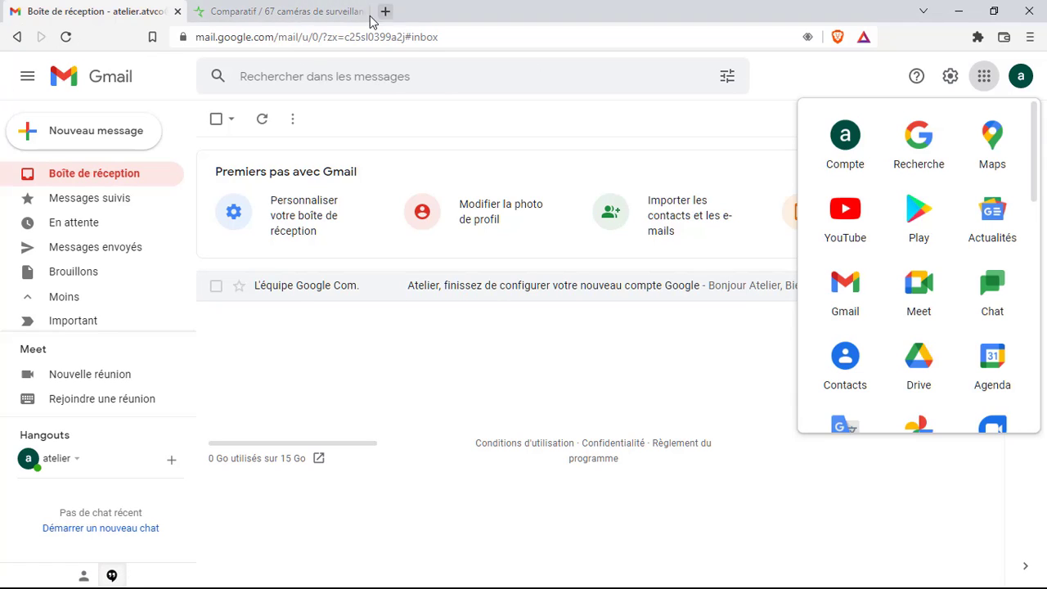
- Close the camera comparison article and the Gmail inbox to end the browser session
{"action": "middle_click", "coordinate": [269, 10]}
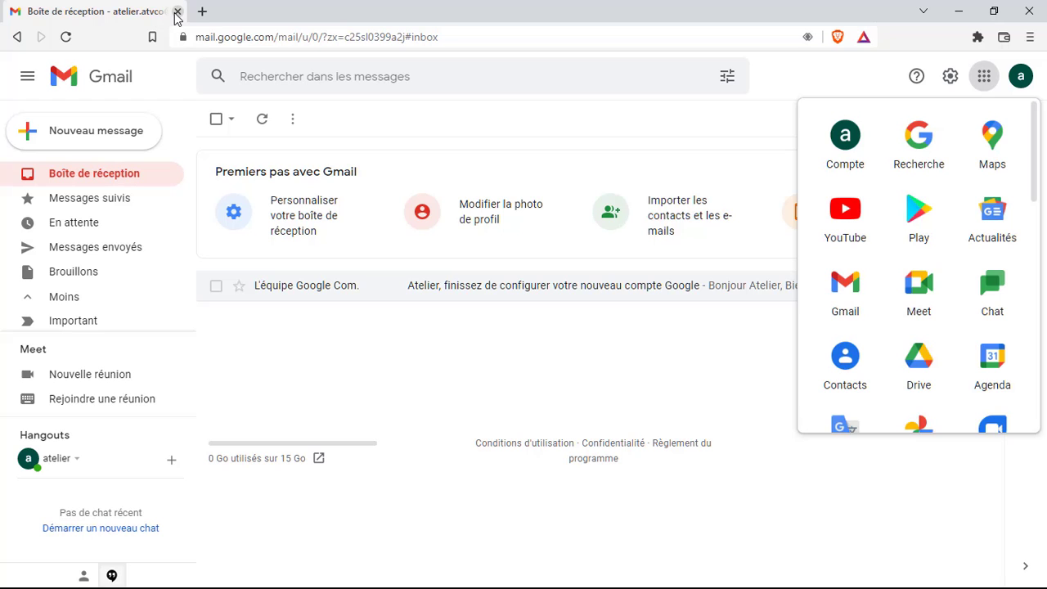
{"action": "left_click", "coordinate": [177, 12]}
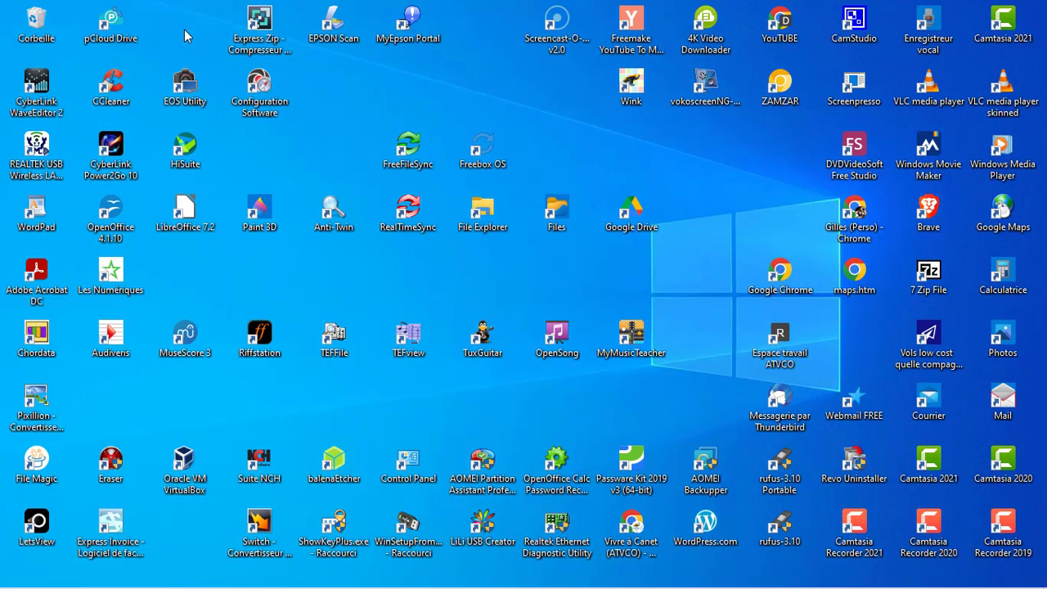